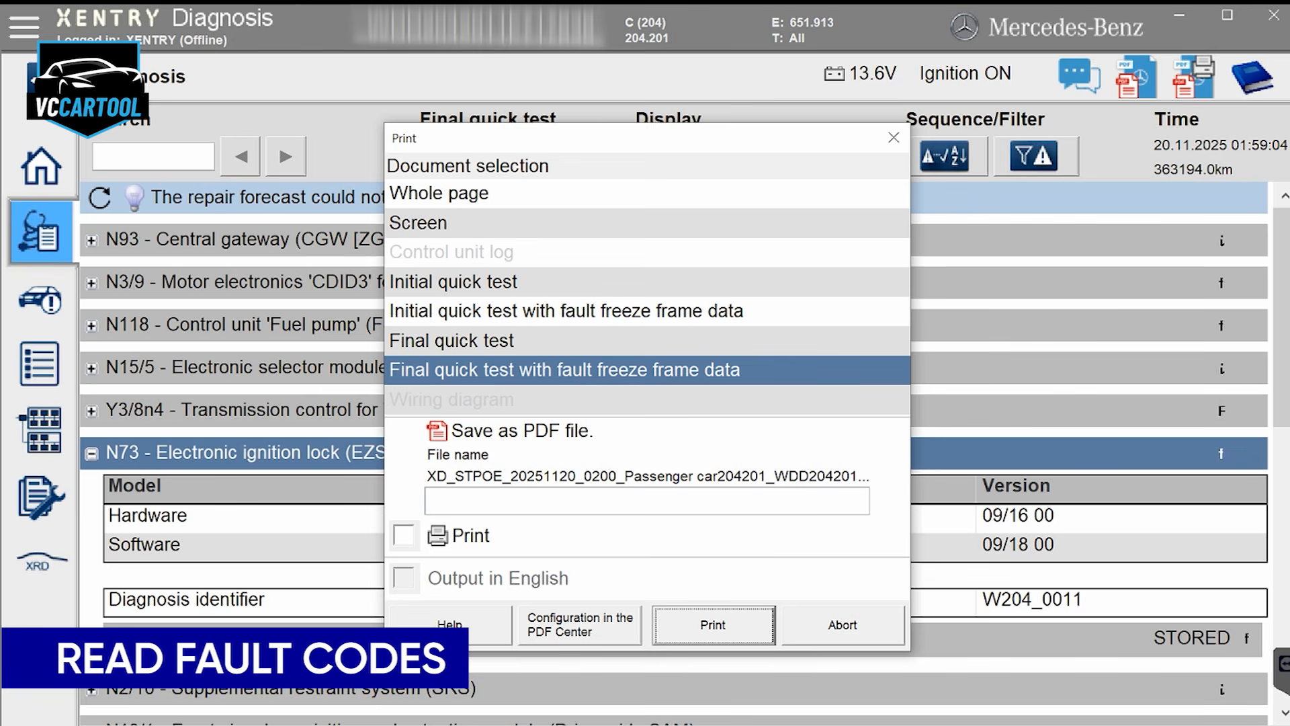
Open the Y3/8n4 transmission control unit (VGS) from the quick test and examine its error codes and Drive authorization actual values
key(Return)
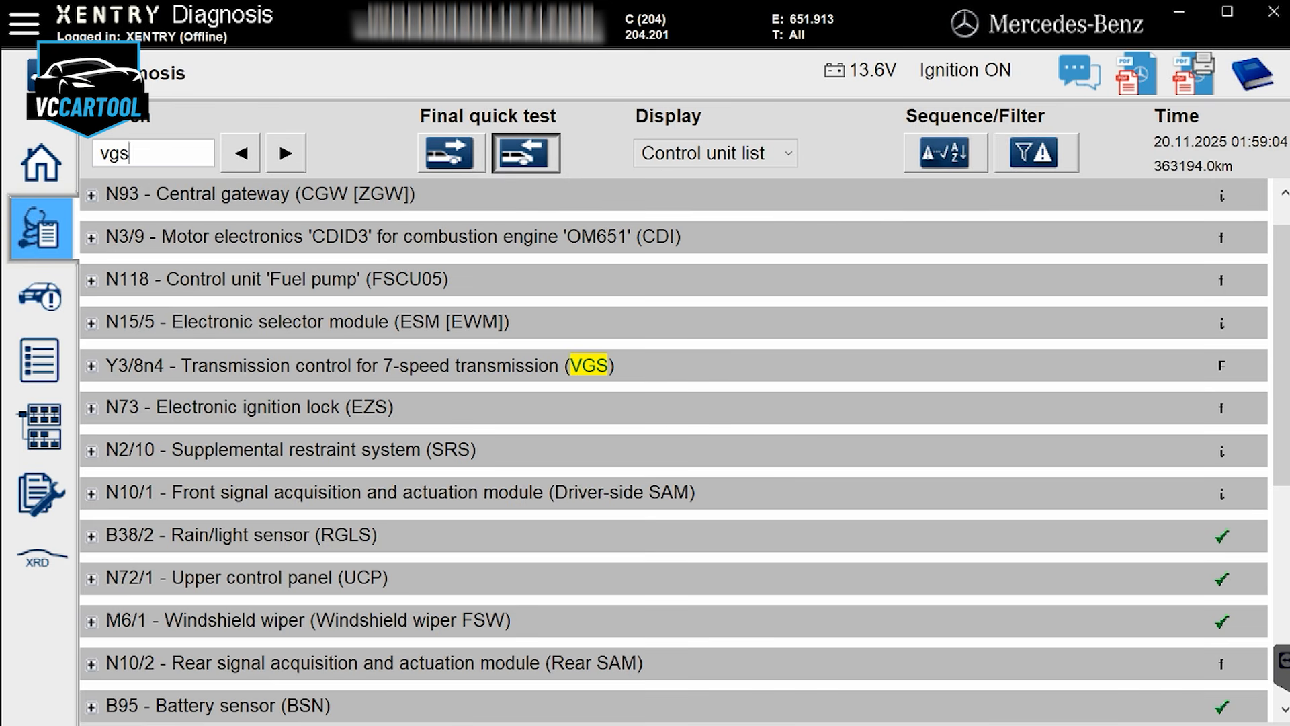
click(91, 367)
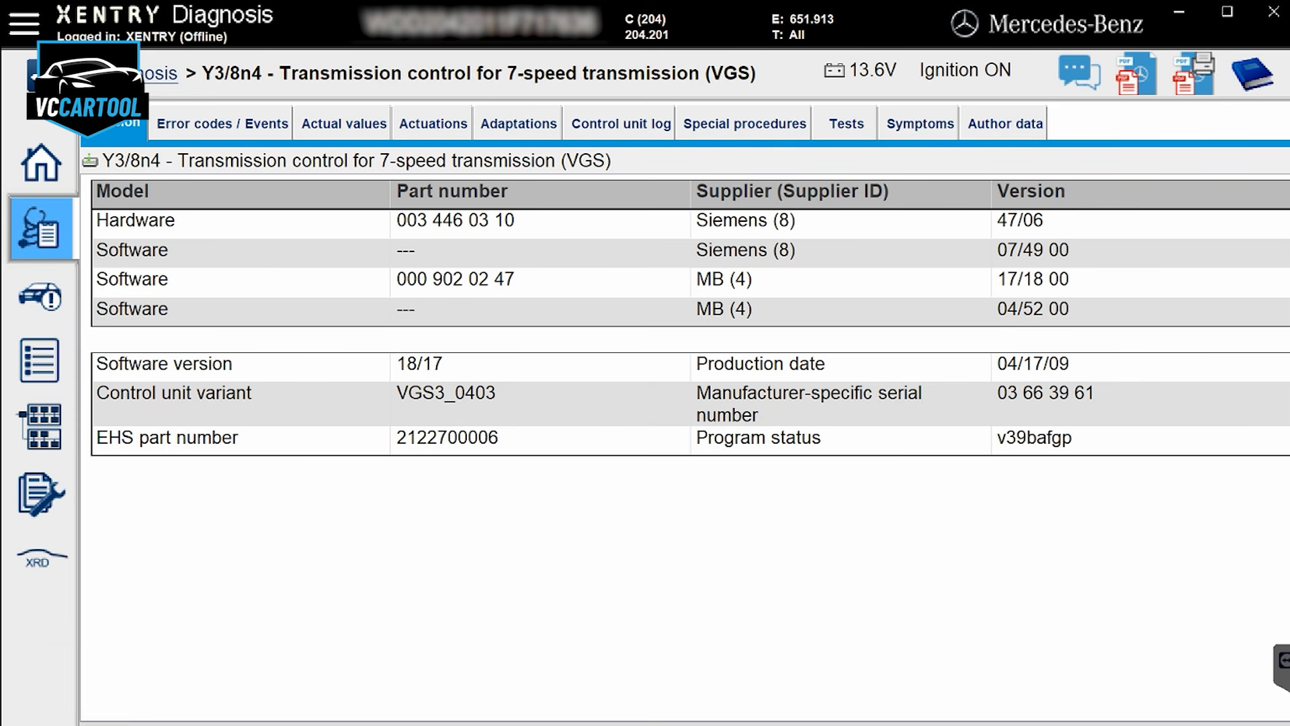
click(344, 123)
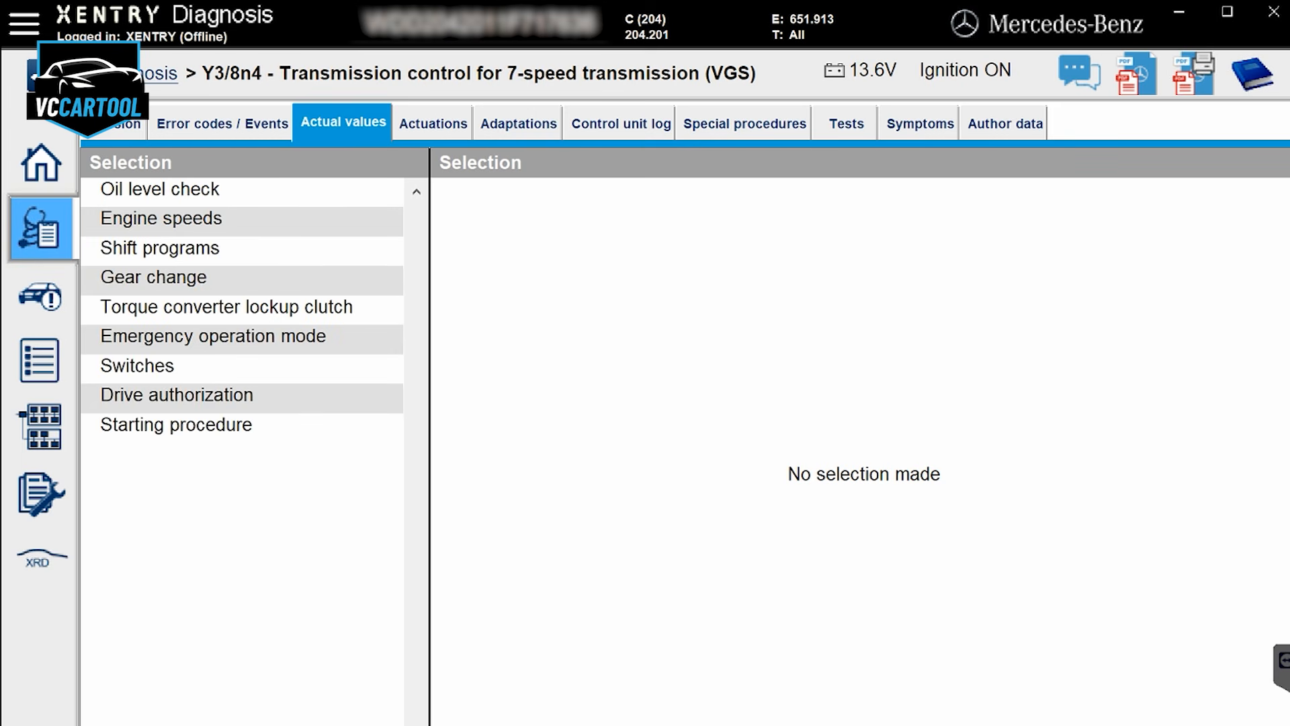
click(177, 396)
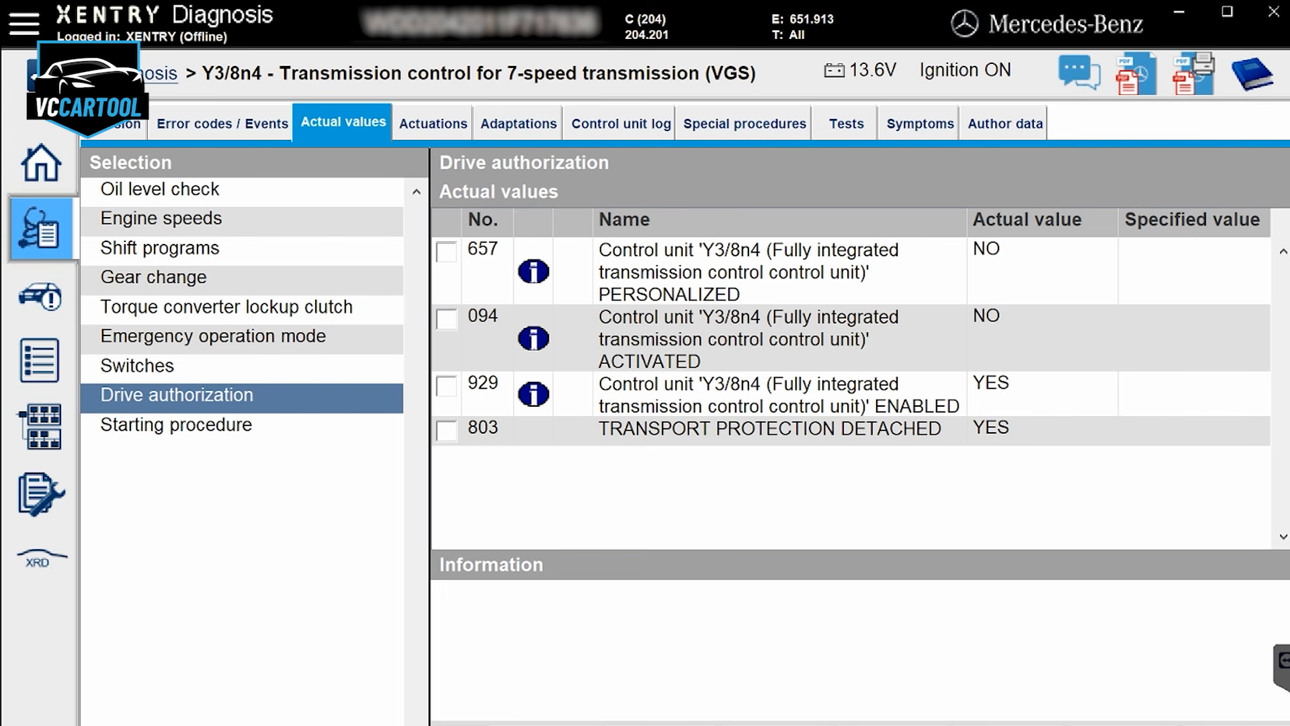
click(221, 123)
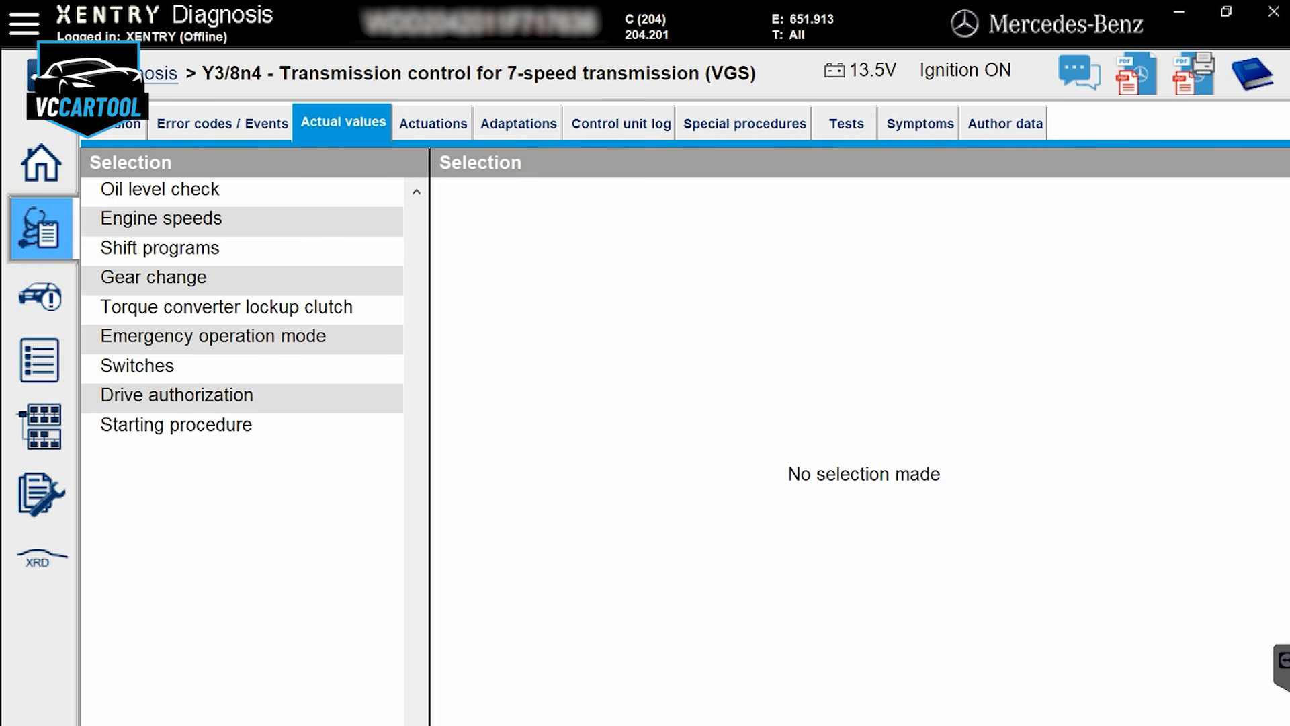
click(177, 397)
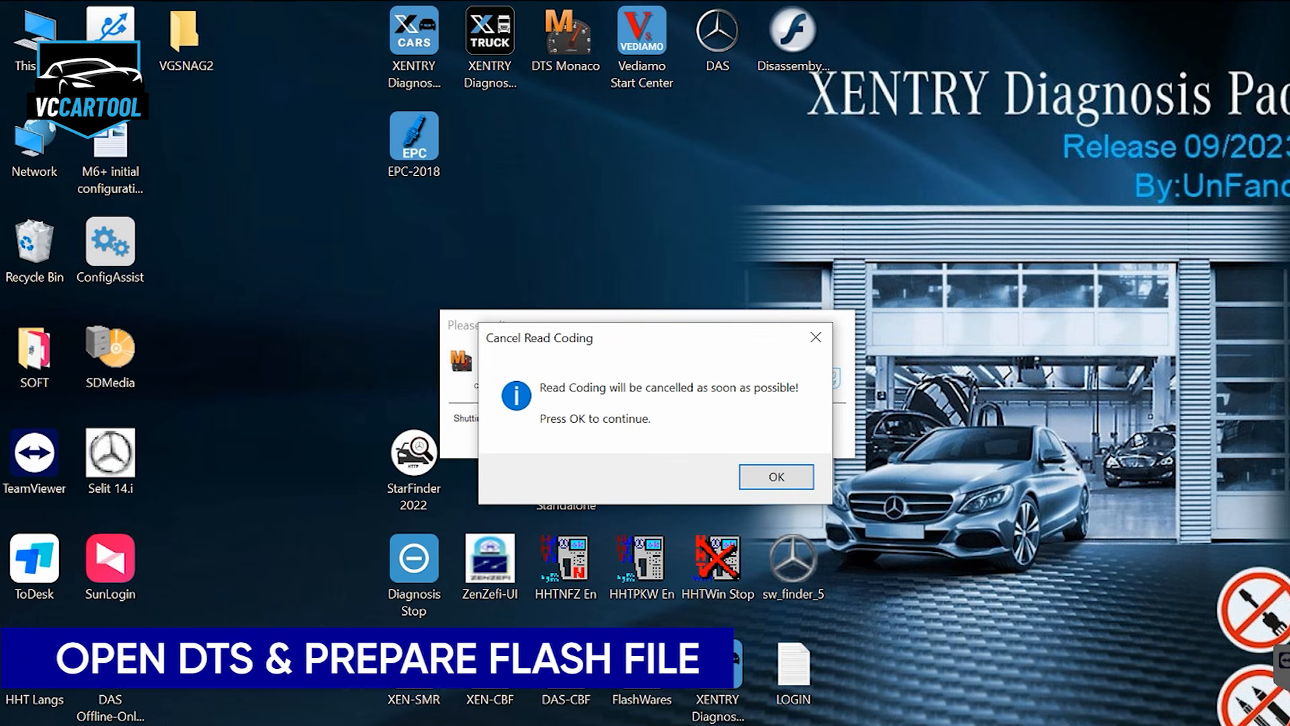
Acknowledge the Read Coding cancellation and restart DTS Monaco with administrator rights
key(Return)
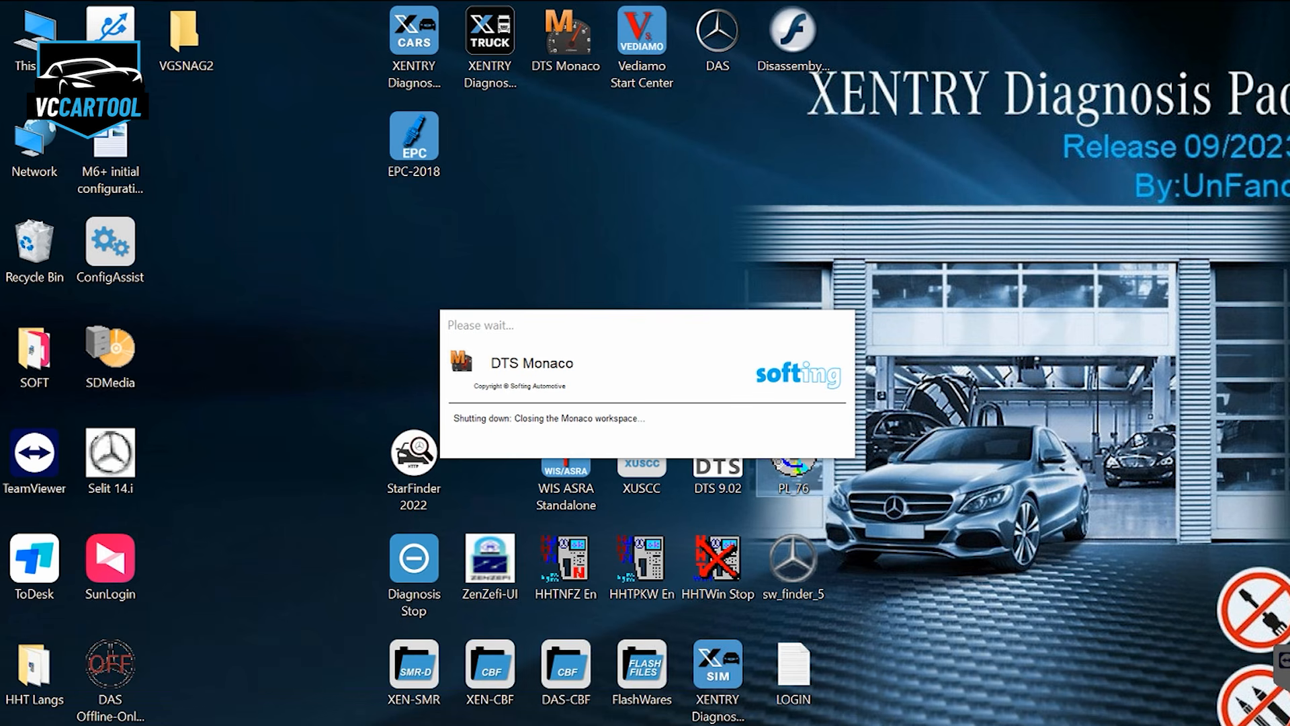
right_click(569, 49)
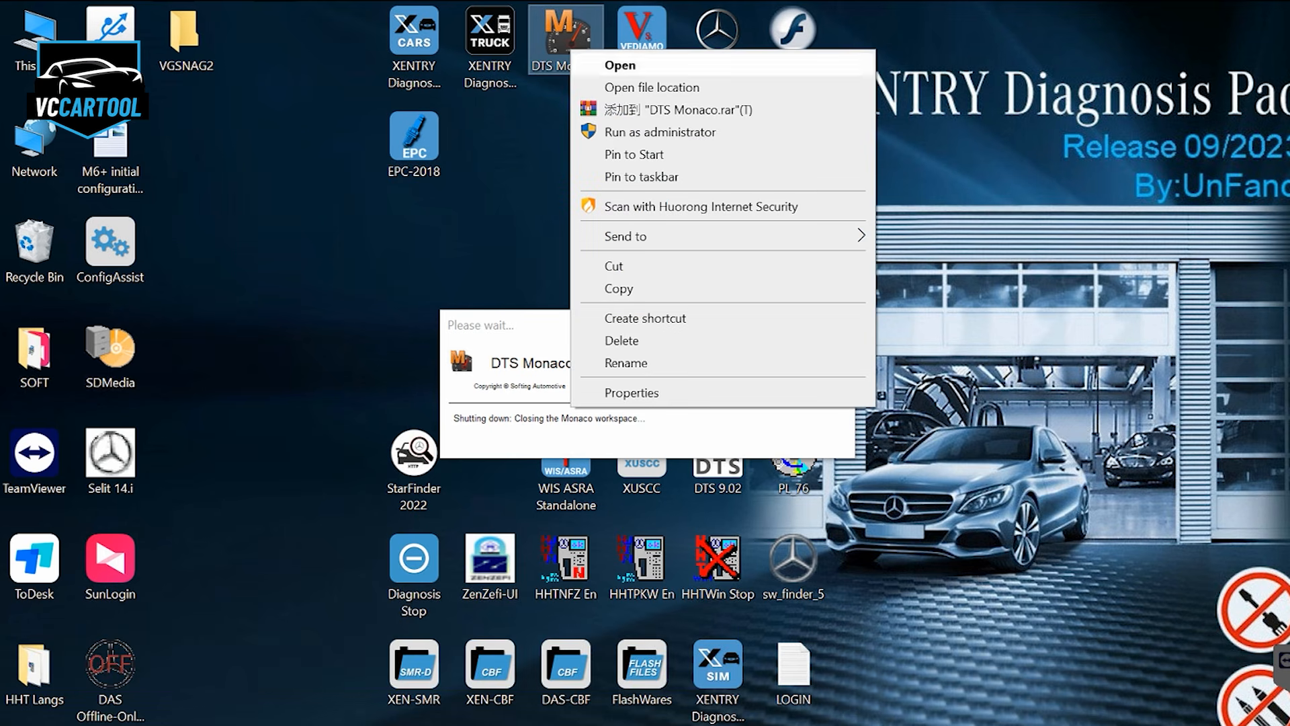
click(660, 132)
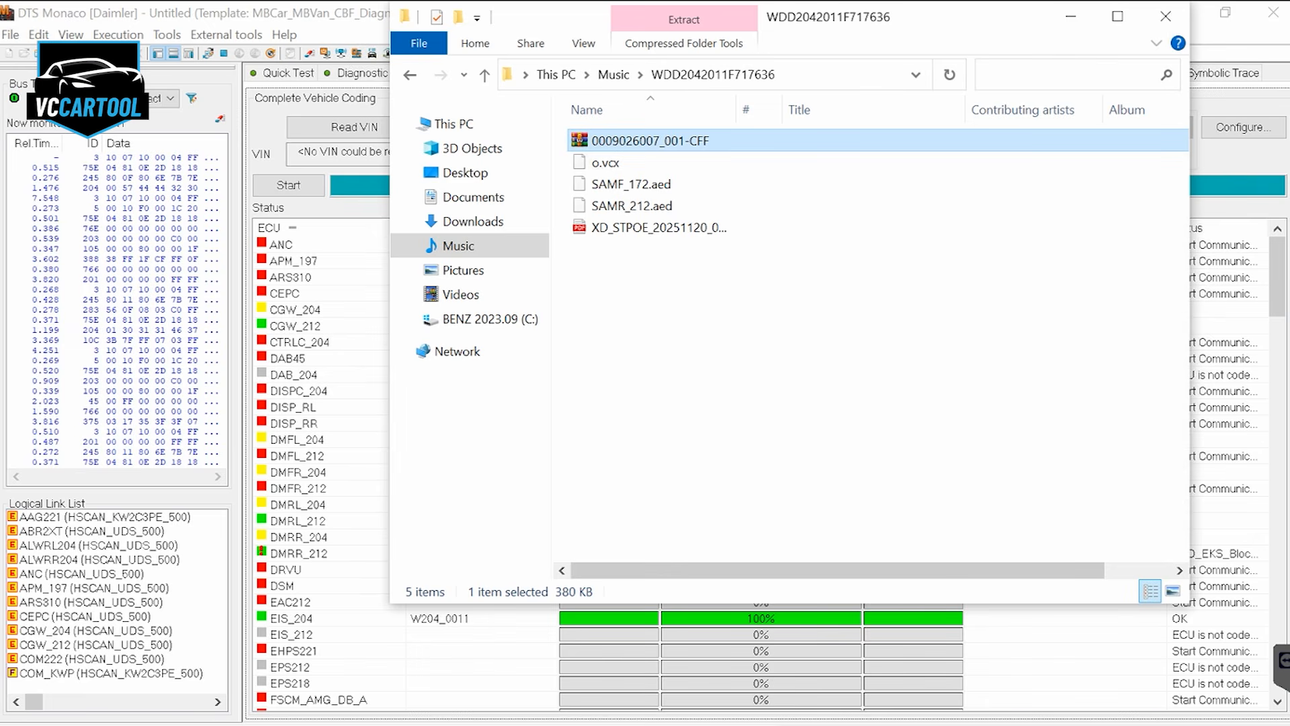
right_click(698, 141)
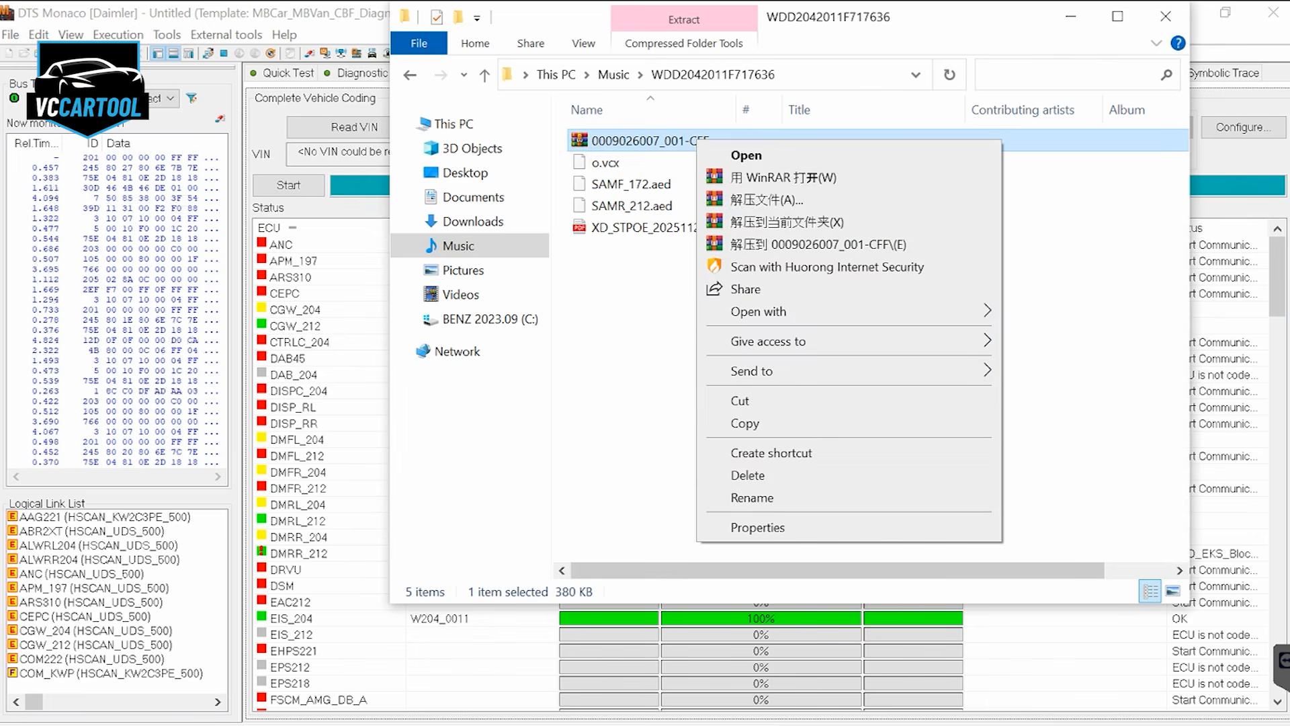
click(785, 245)
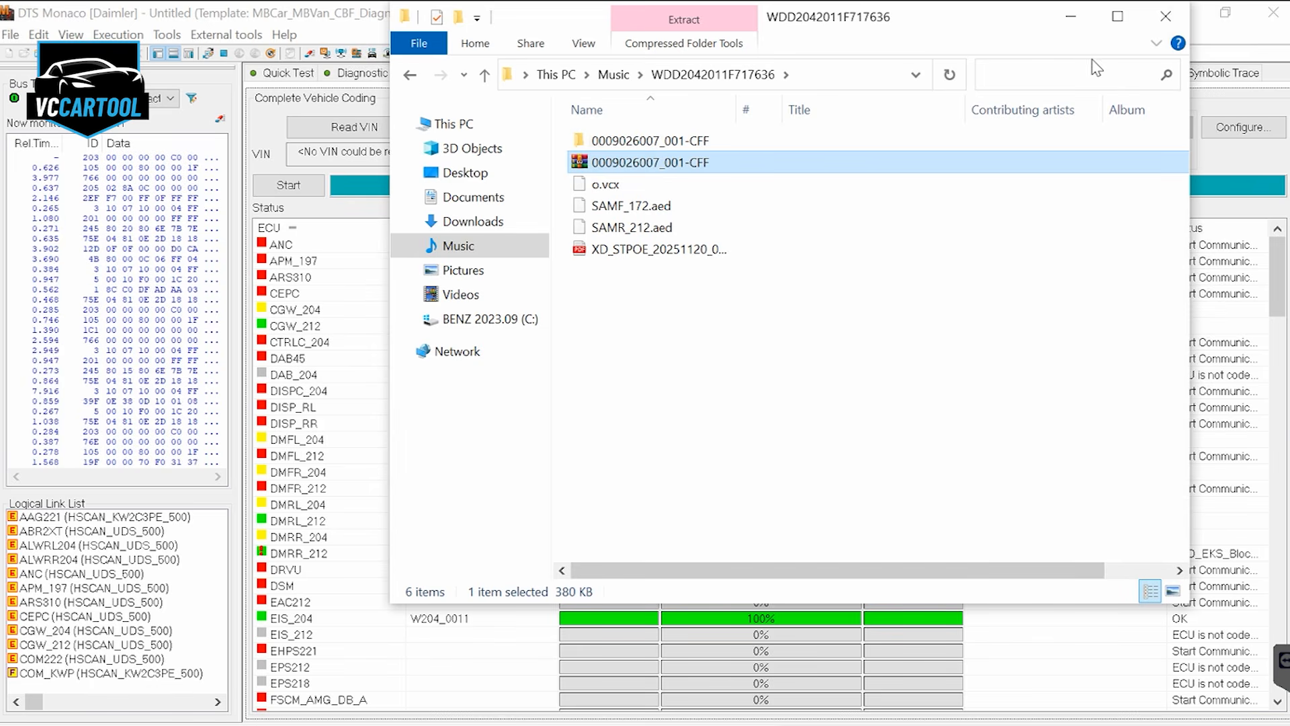
click(1166, 17)
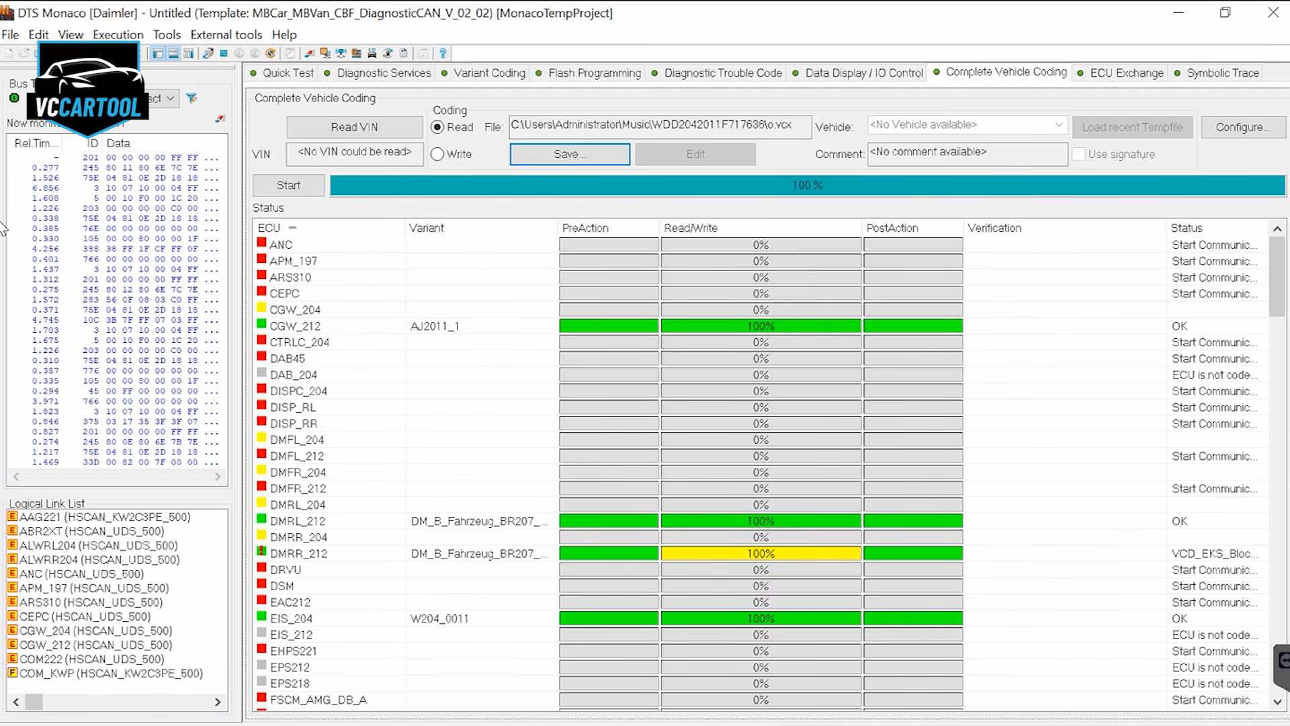
Select the VGS4NAG2 (HSCAN_UDS_500) logical link for flash programming
click(595, 73)
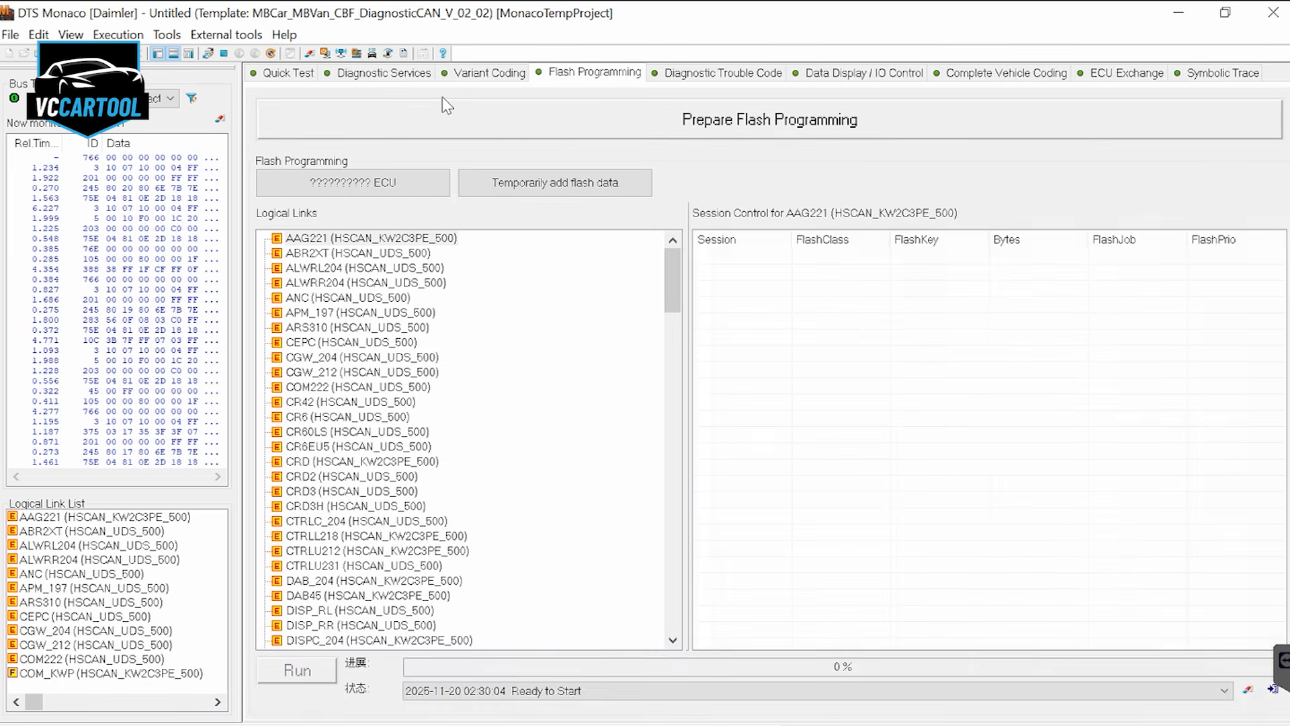
click(361, 313)
key(End)
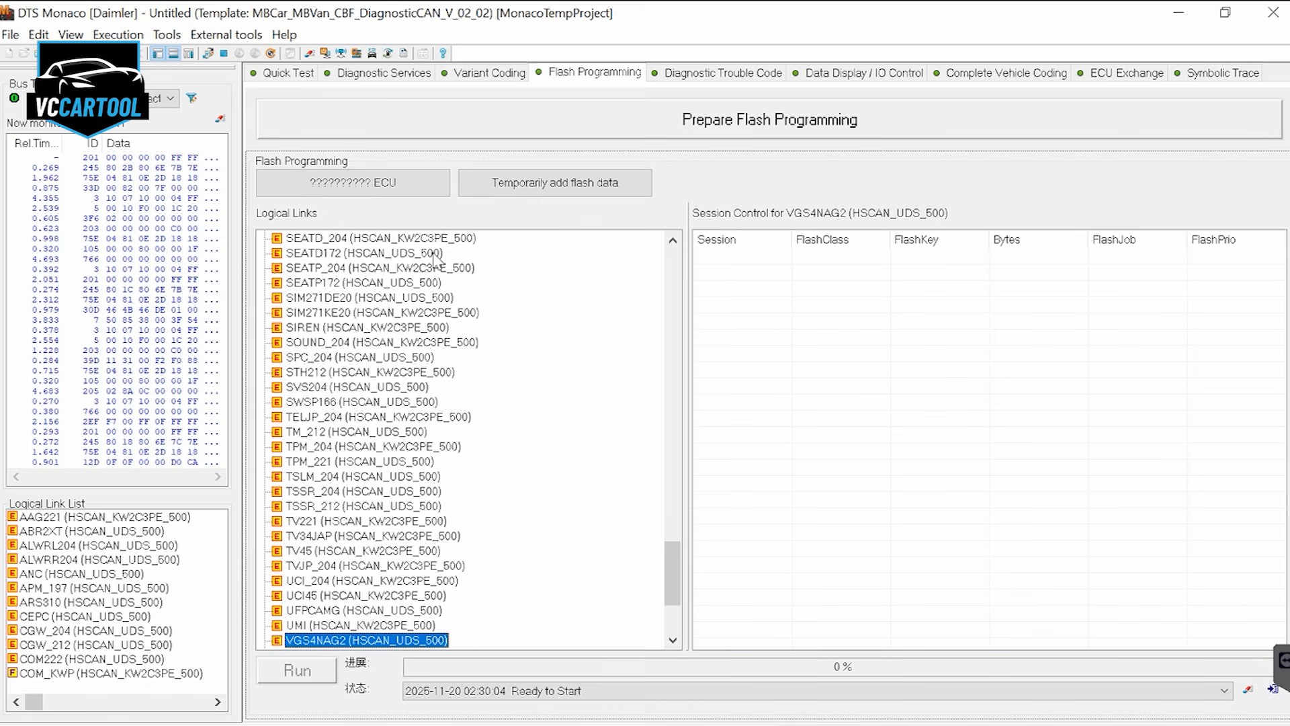
click(277, 639)
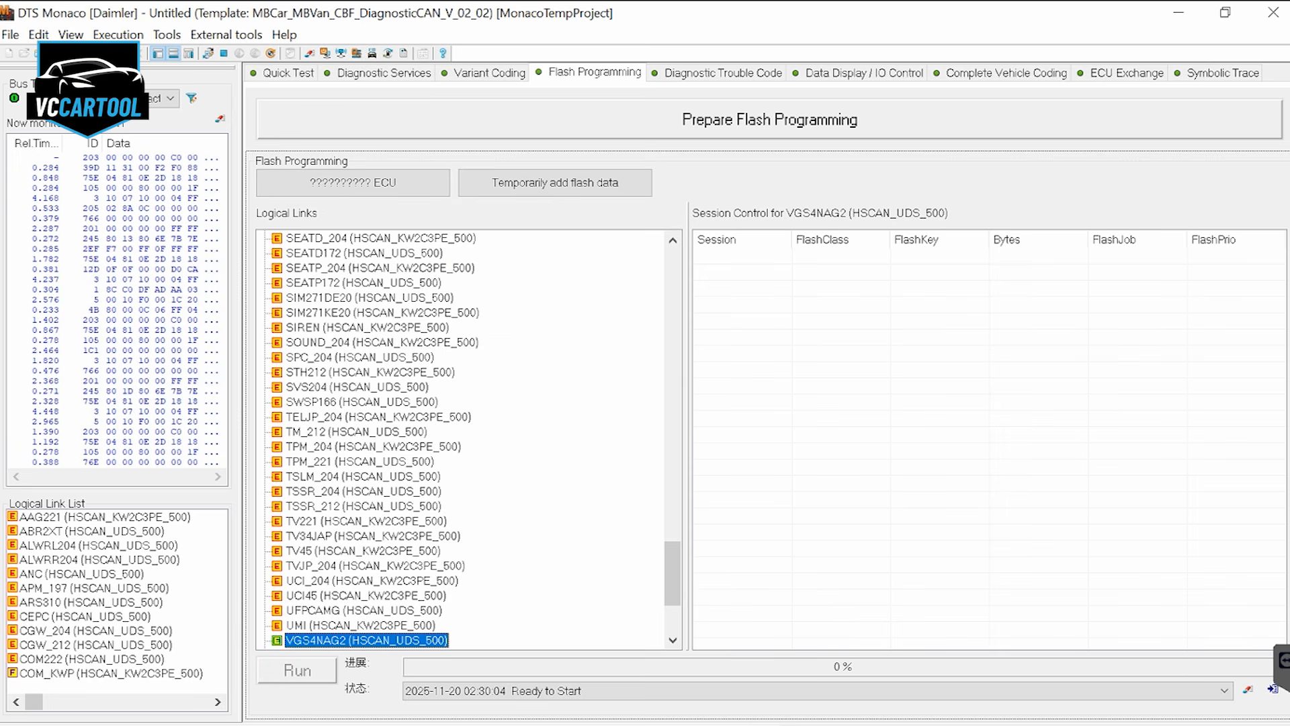
scroll(579, 587, down, 1)
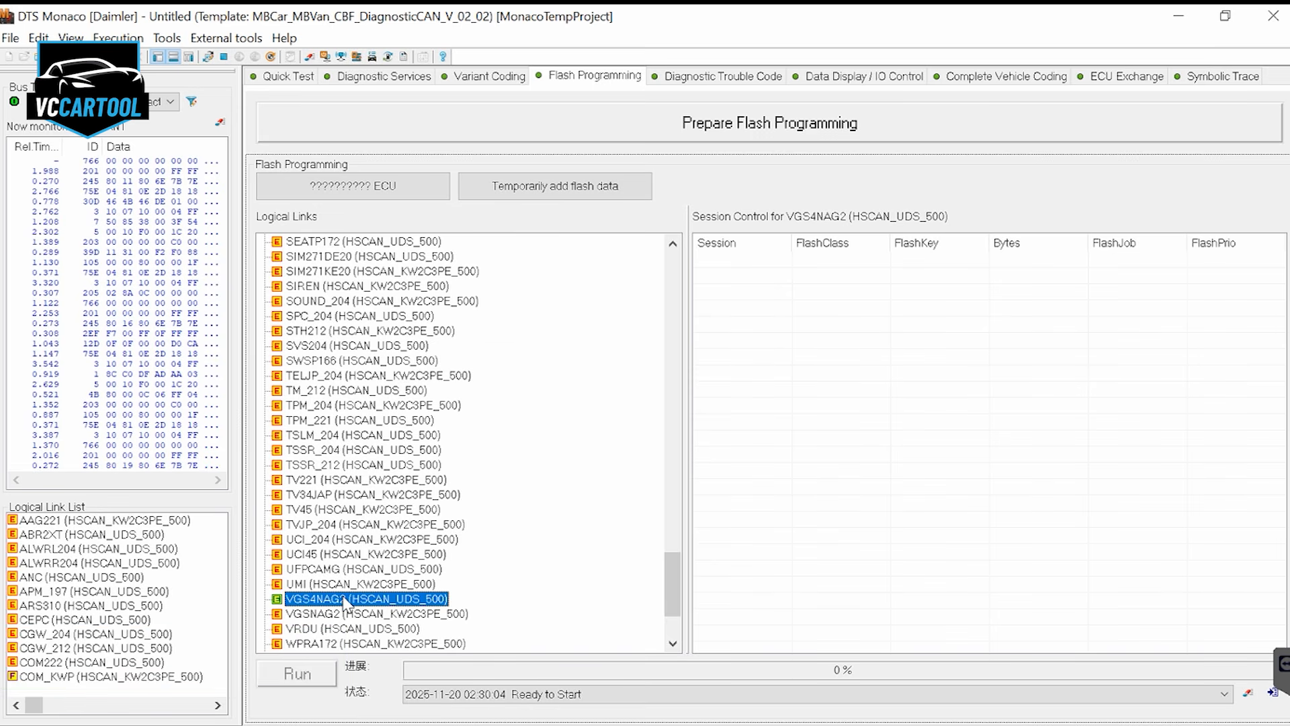
Connect to the VGSNAG2 (HSCAN_KW2C3PE_500) logical link in Diagnostic Services
click(380, 76)
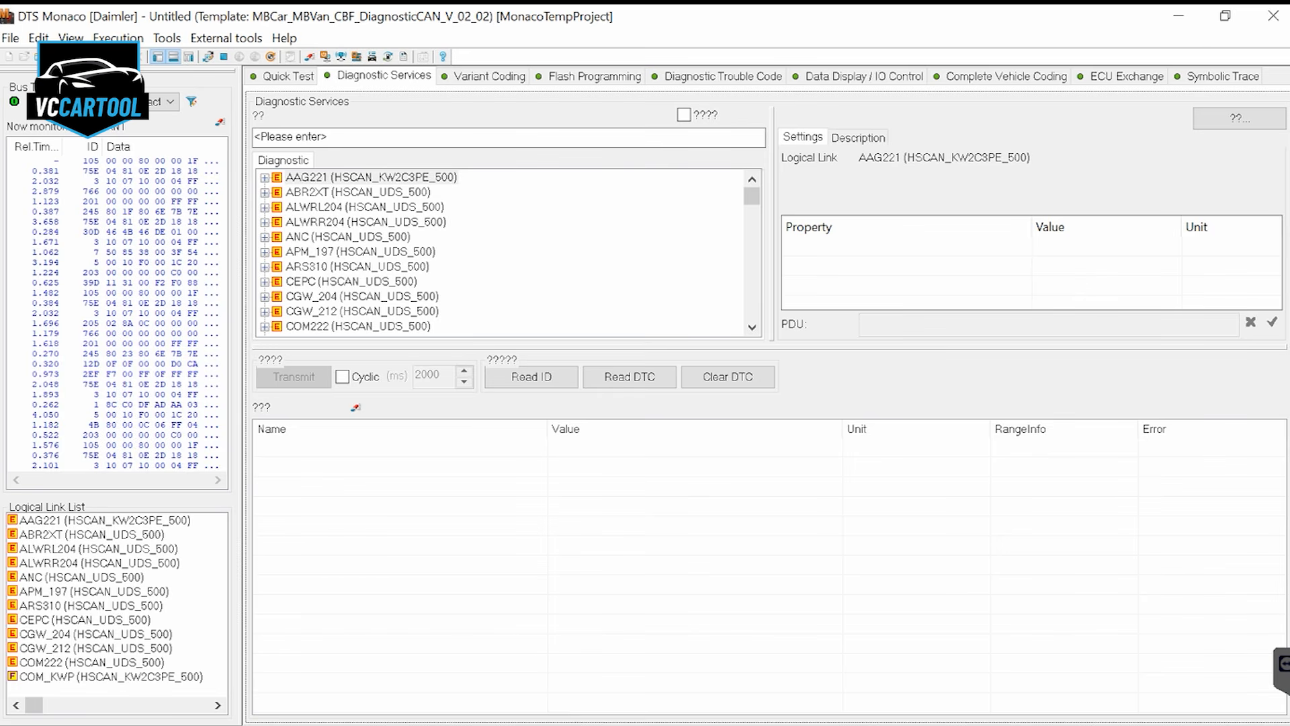
click(343, 238)
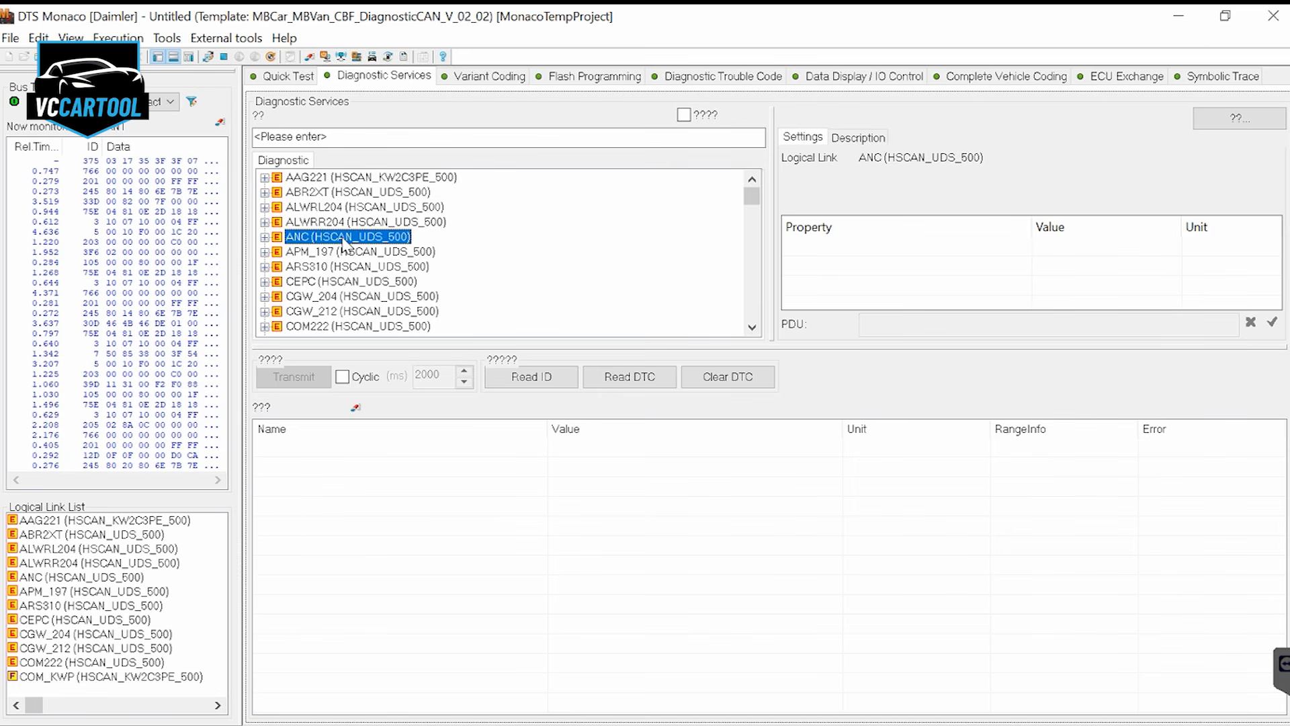
key(v)
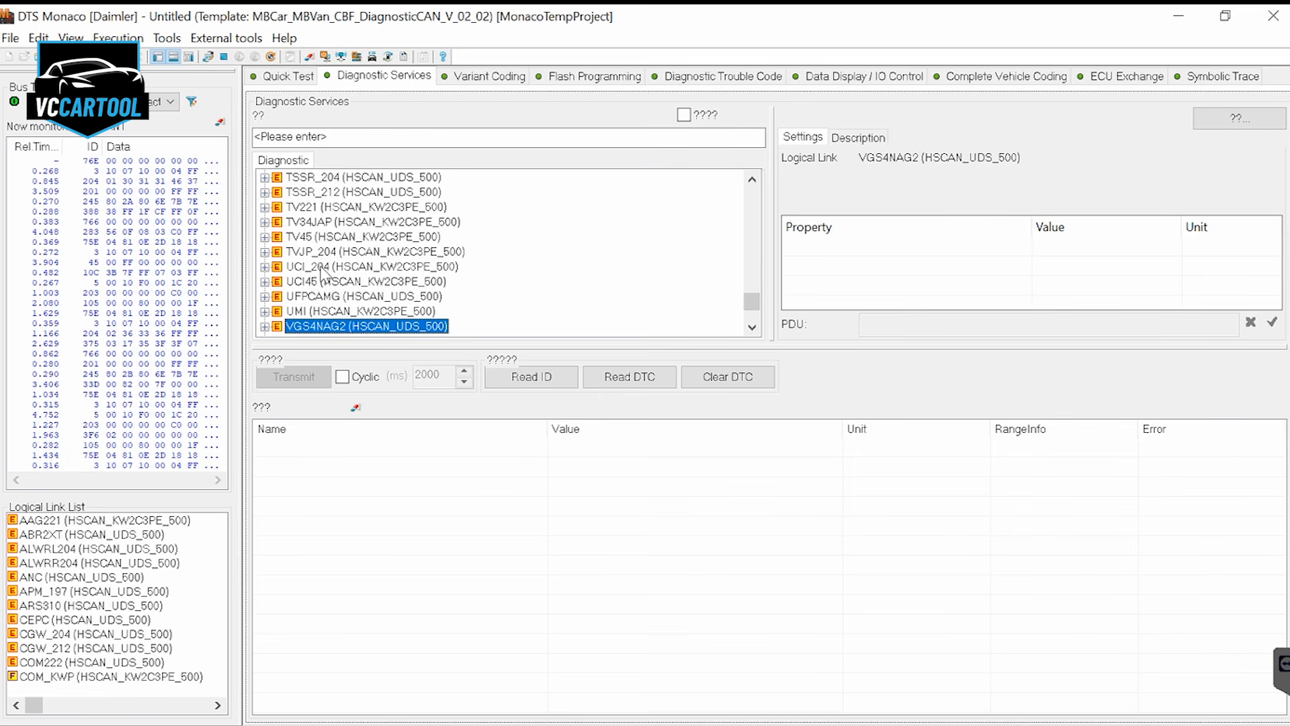
scroll(321, 290, down, 1)
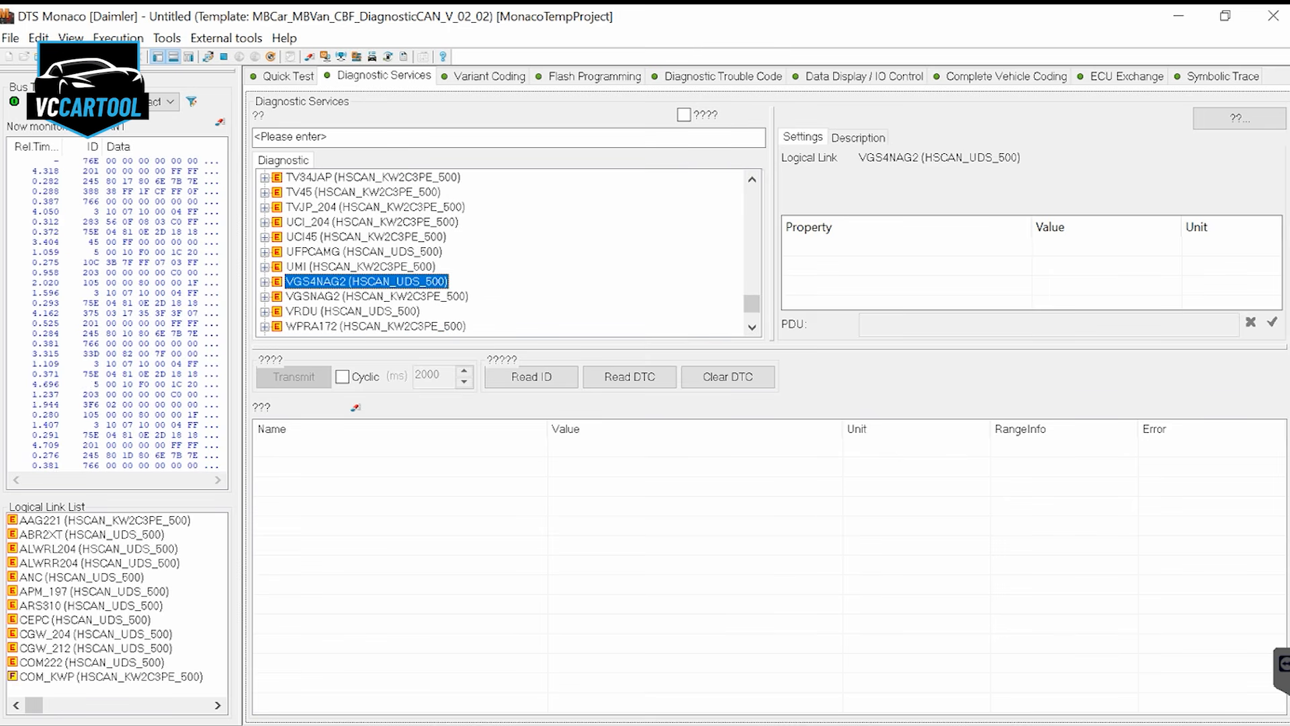
click(343, 297)
double_click(323, 298)
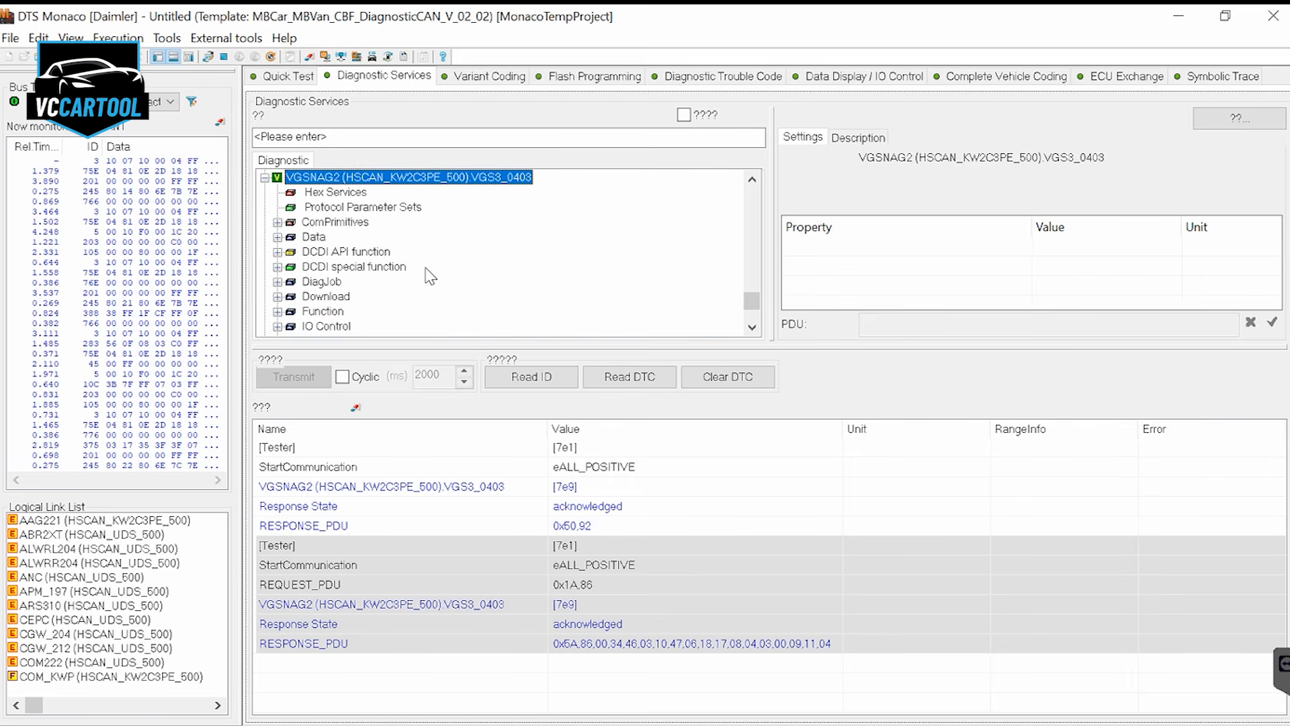
Run the Location diagnostic job of VGSNAG2 with the parameter Development
click(277, 281)
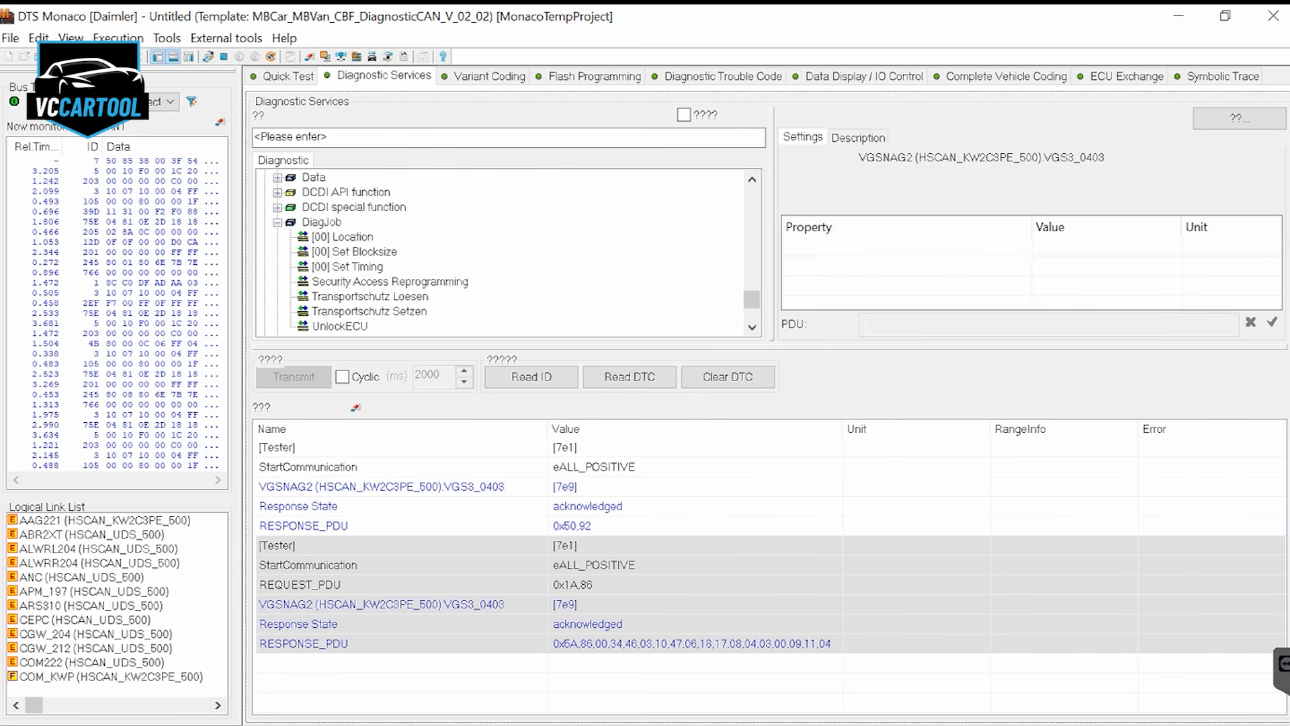
double_click(343, 237)
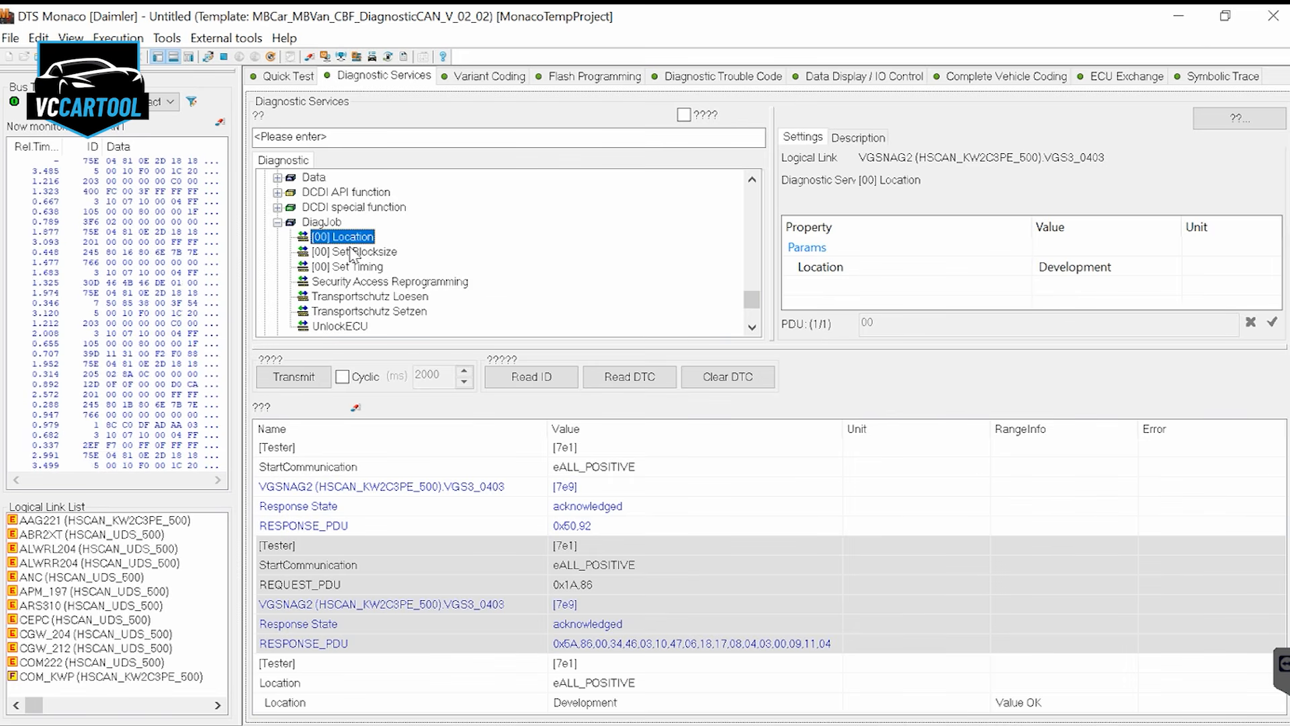
click(309, 376)
Run the Set Blocksize diagnostic job of VGSNAG2 with Blocksize=8
click(354, 251)
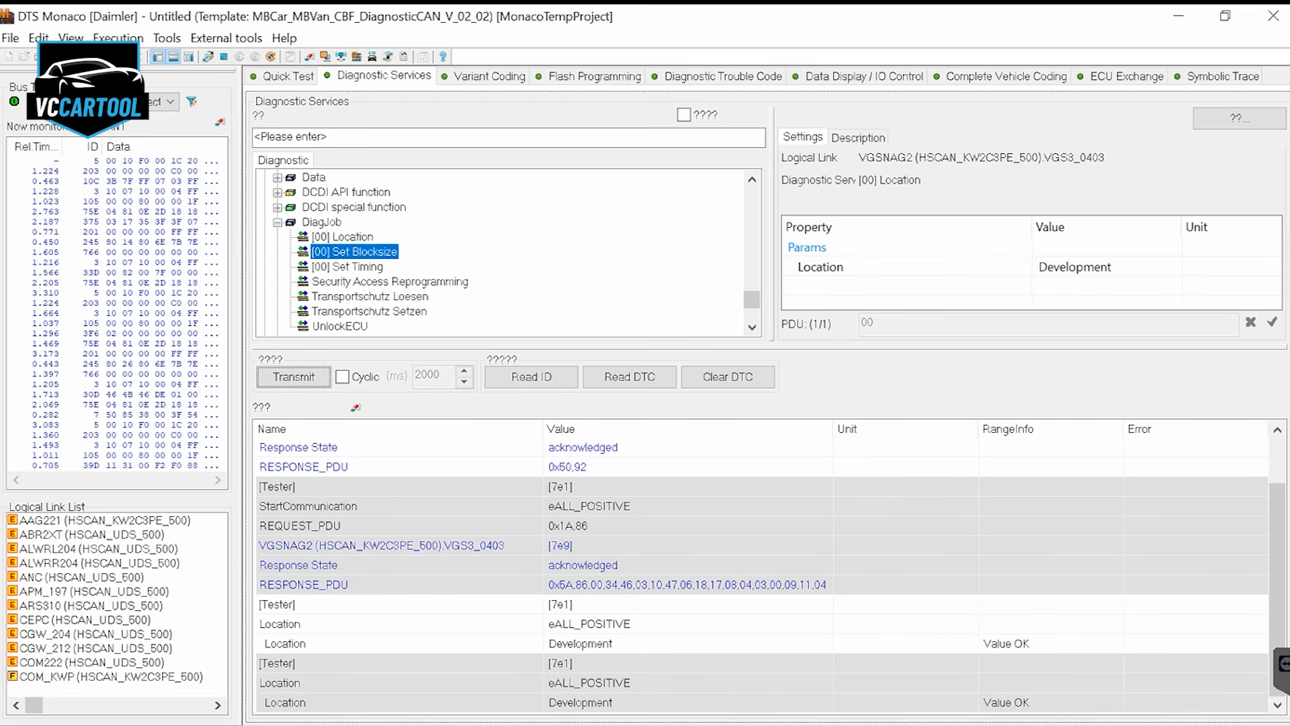
key(Tab)
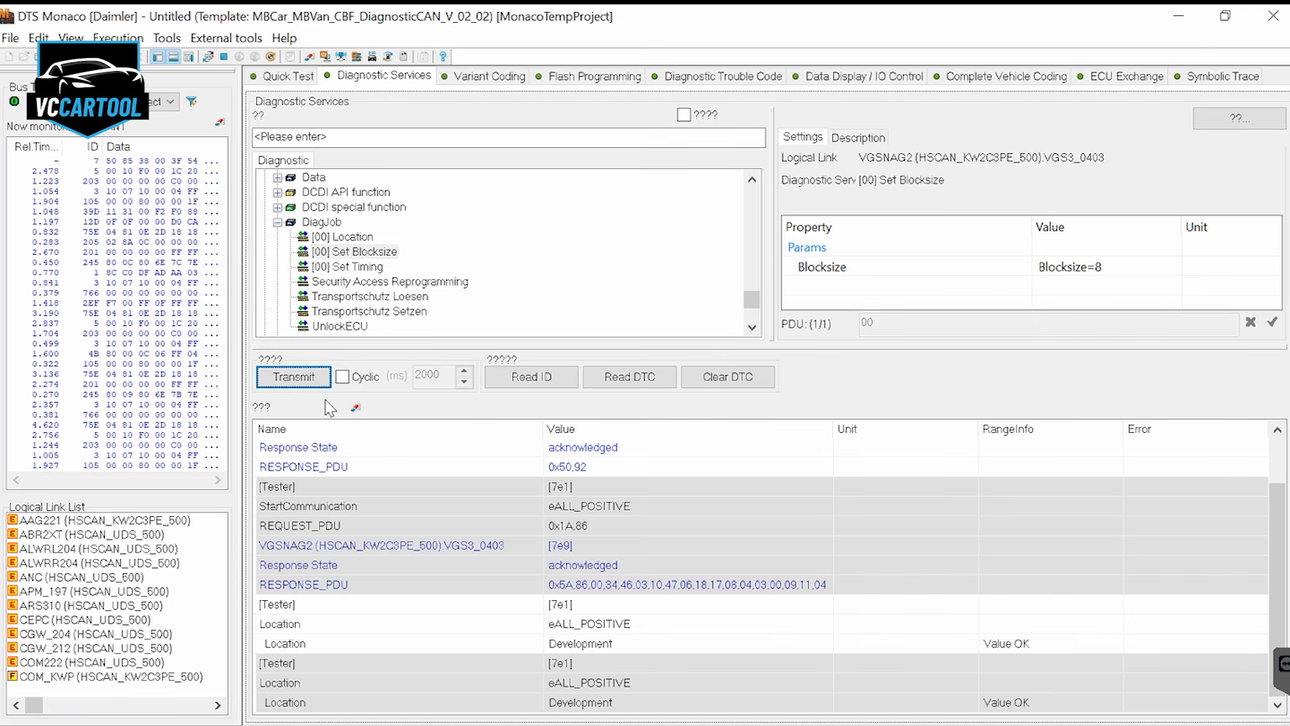
click(378, 249)
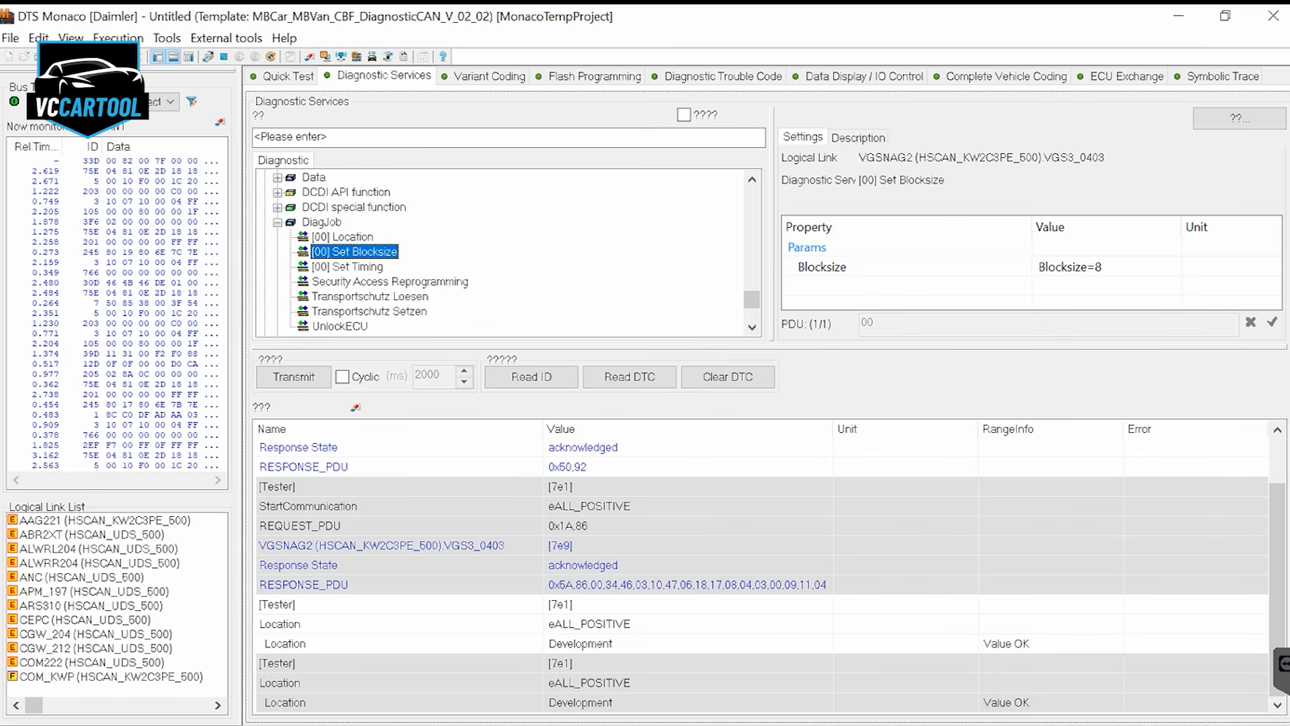
click(294, 376)
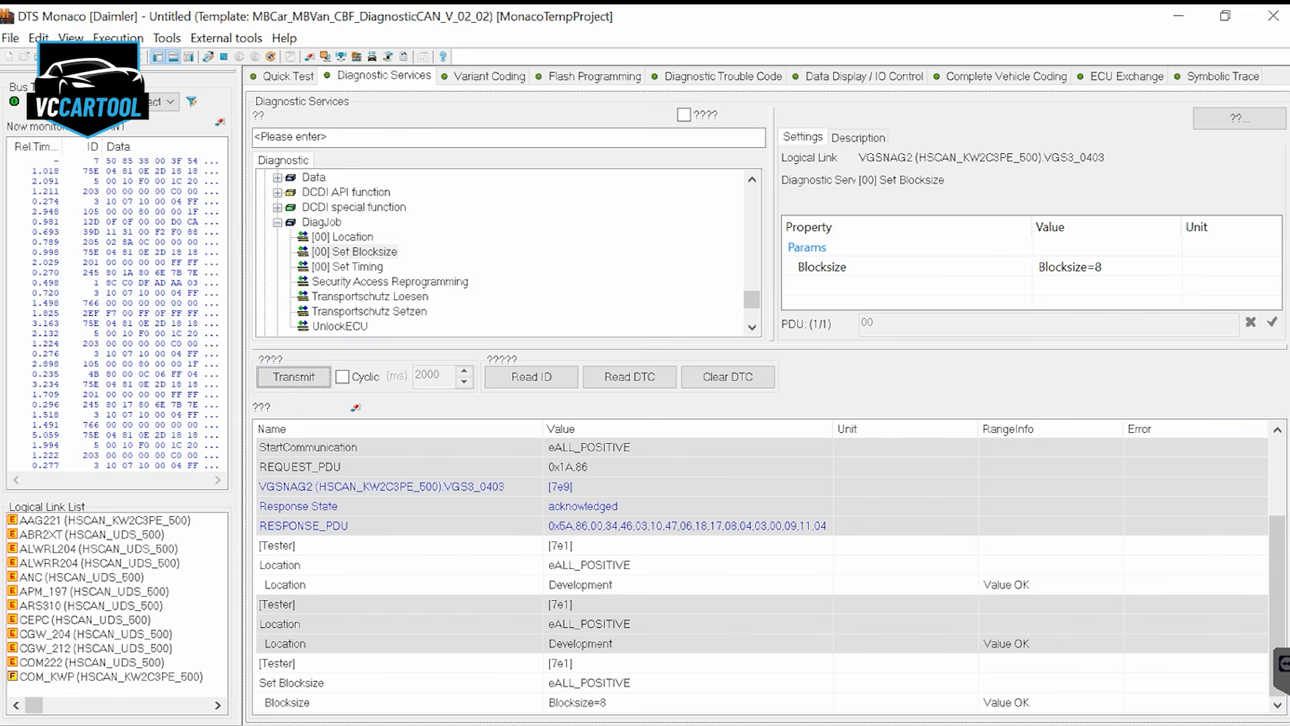
Run the Security Access Reprogramming diagnostic job on VGSNAG2
click(336, 266)
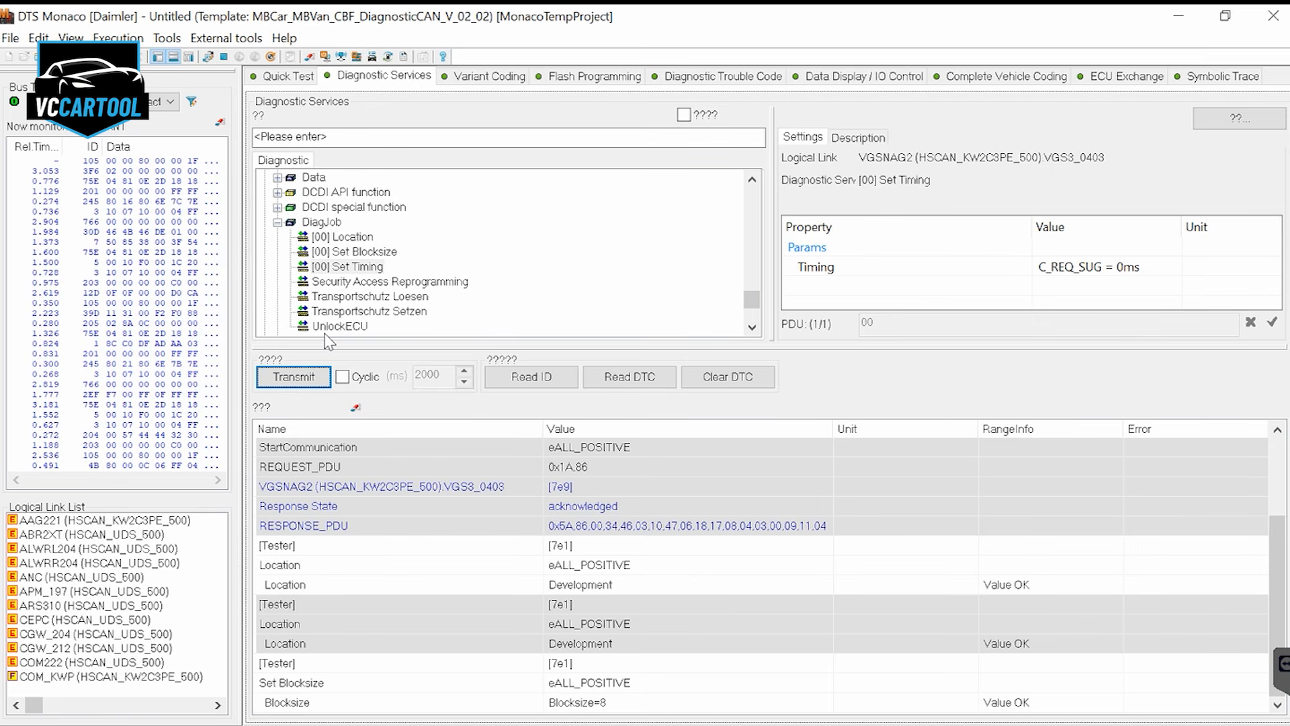
click(406, 281)
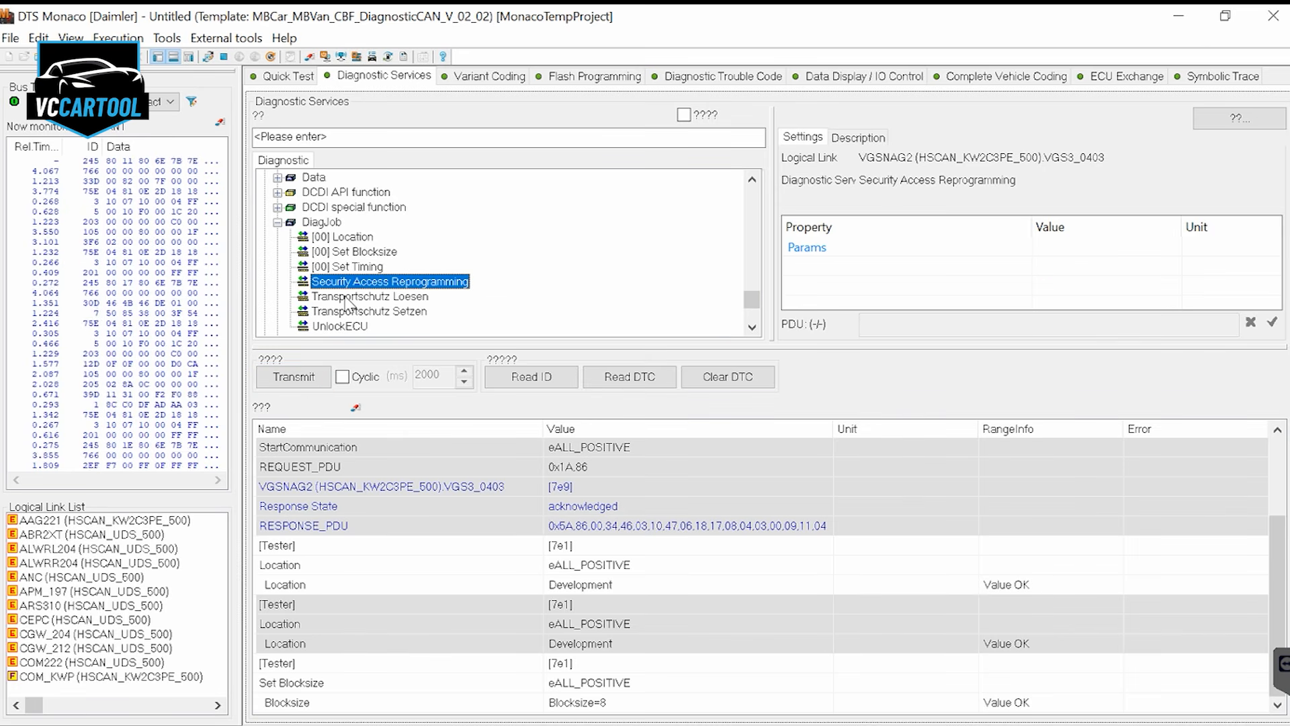
click(293, 376)
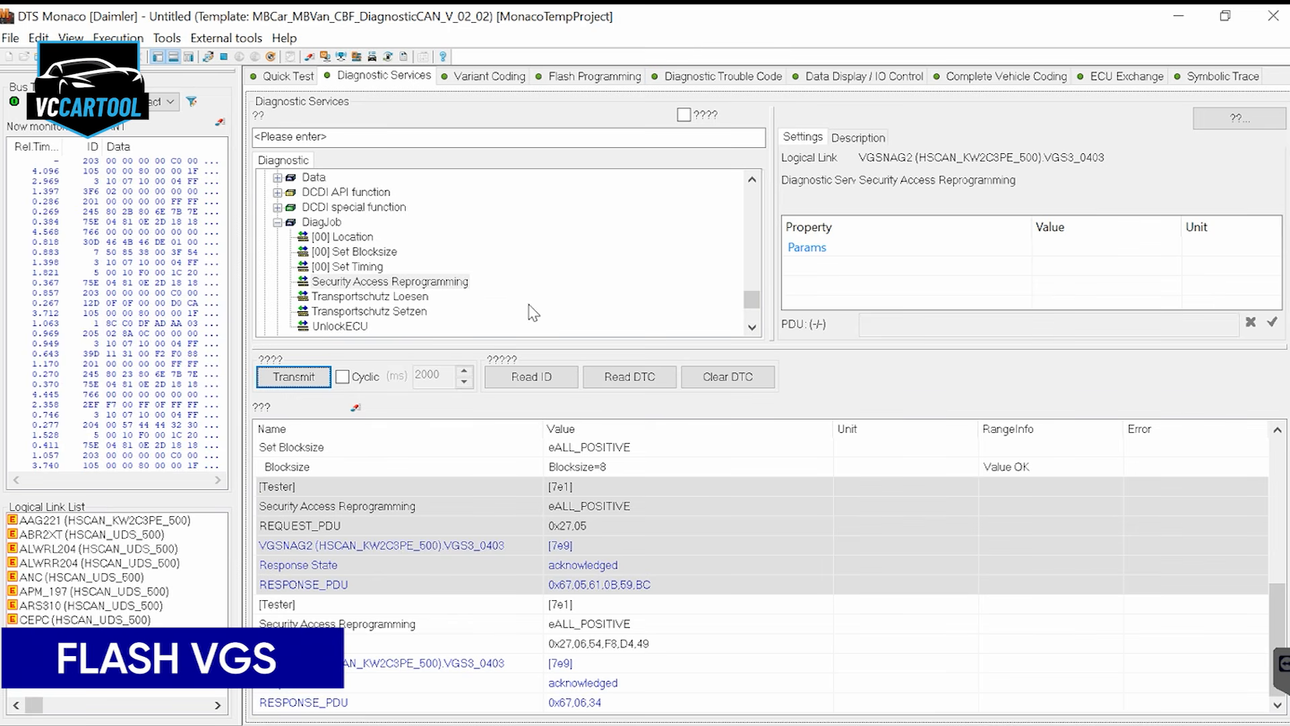
Select the VGSNAG2 (HSCAN_KW2C3PE_500) logical link as the target for Flash Programming
click(595, 76)
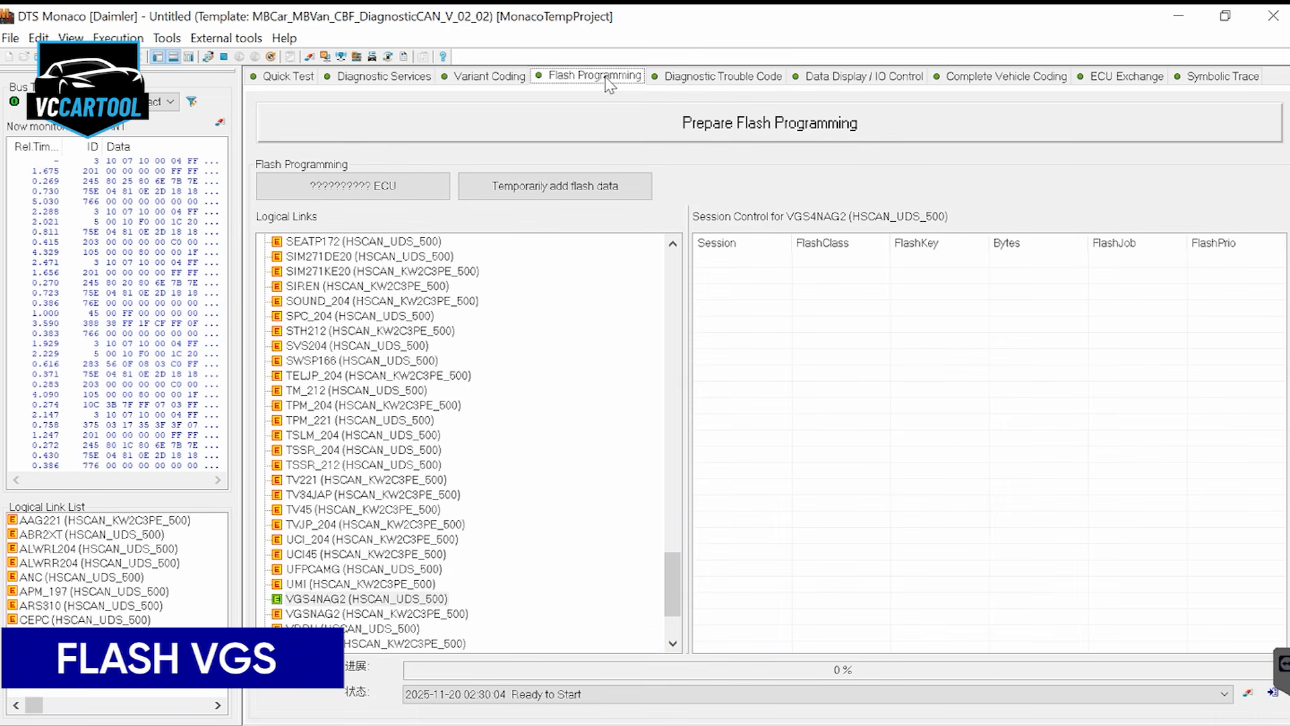
click(322, 614)
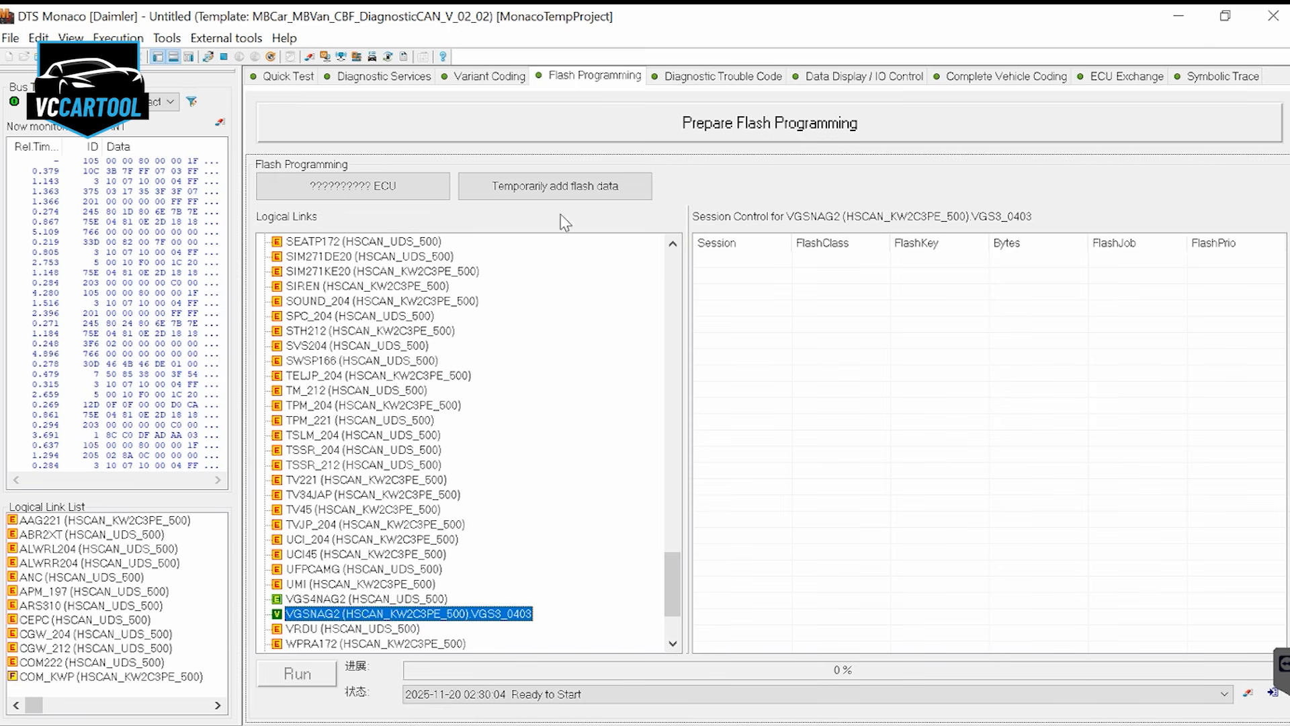
click(353, 186)
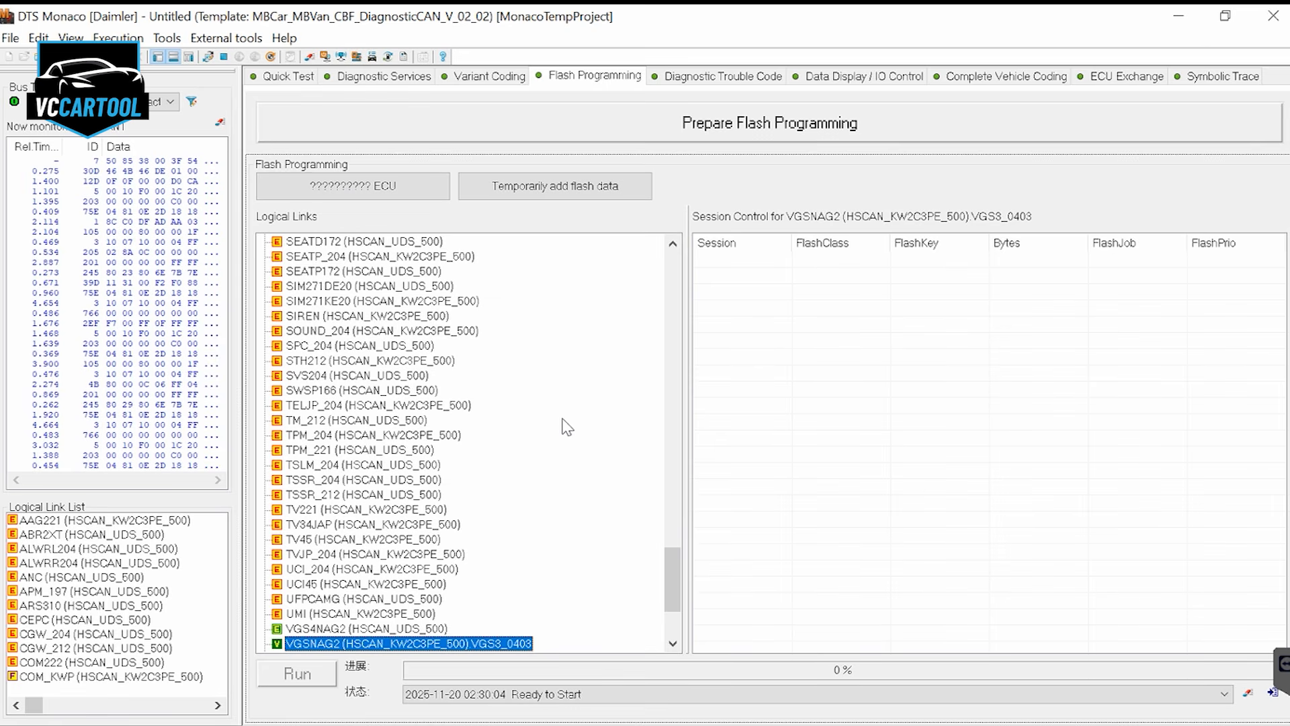
scroll(495, 538, down, 1)
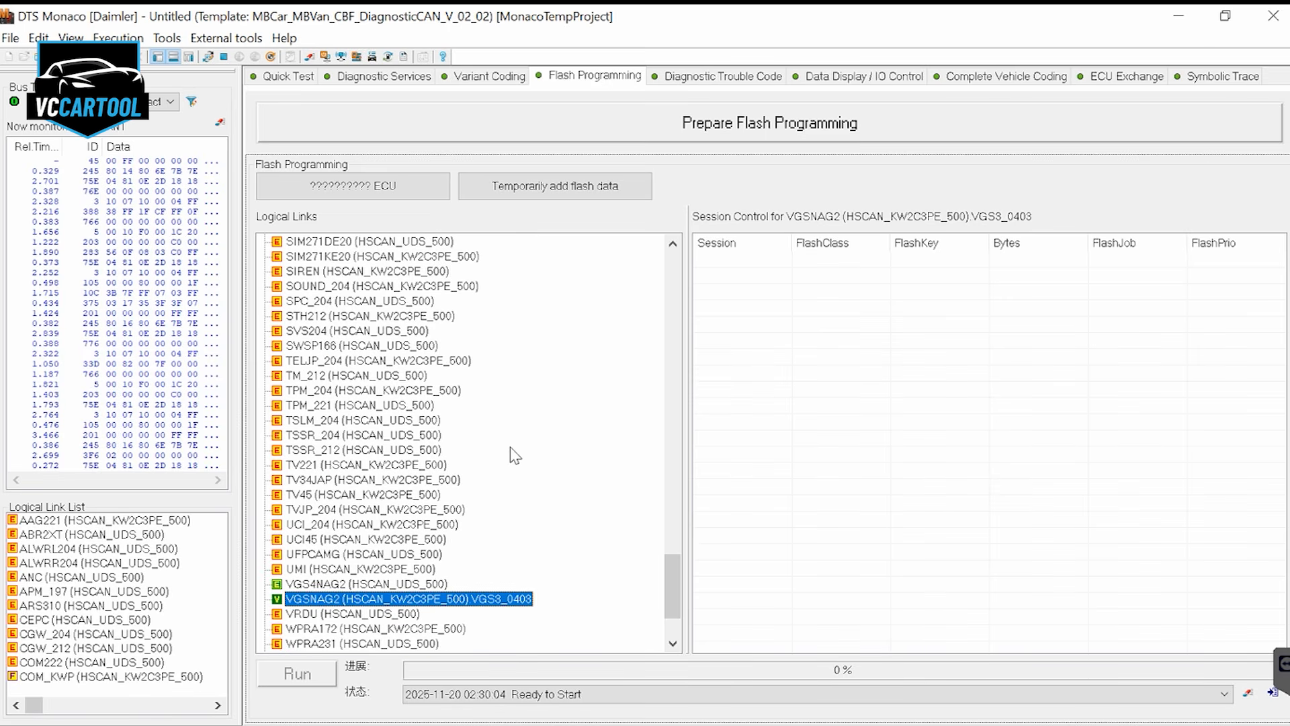
click(541, 191)
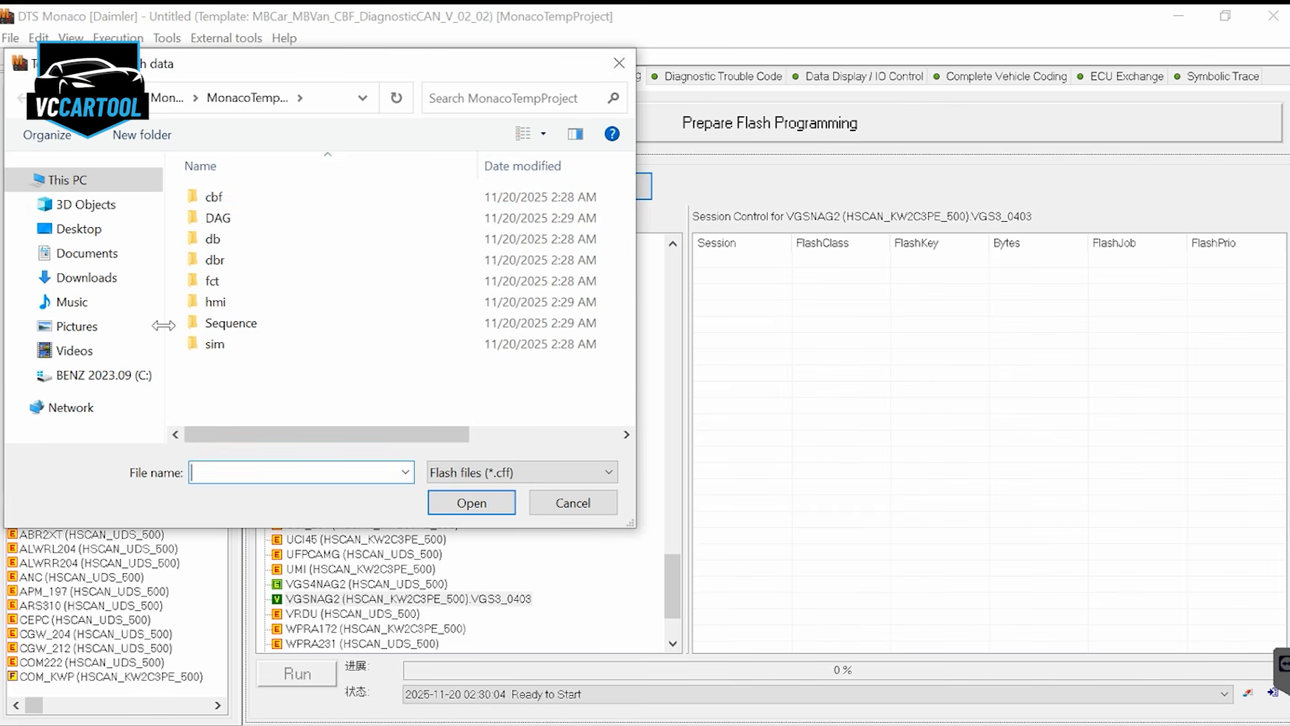
click(75, 302)
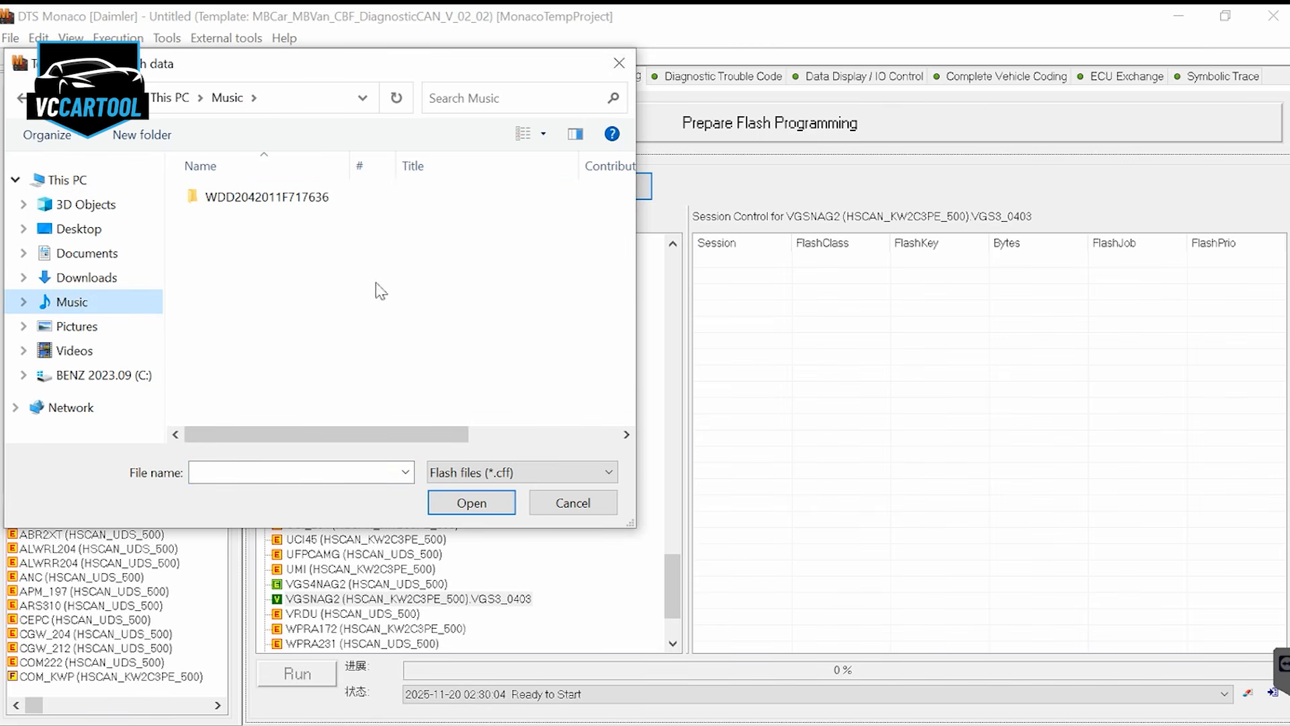
double_click(307, 211)
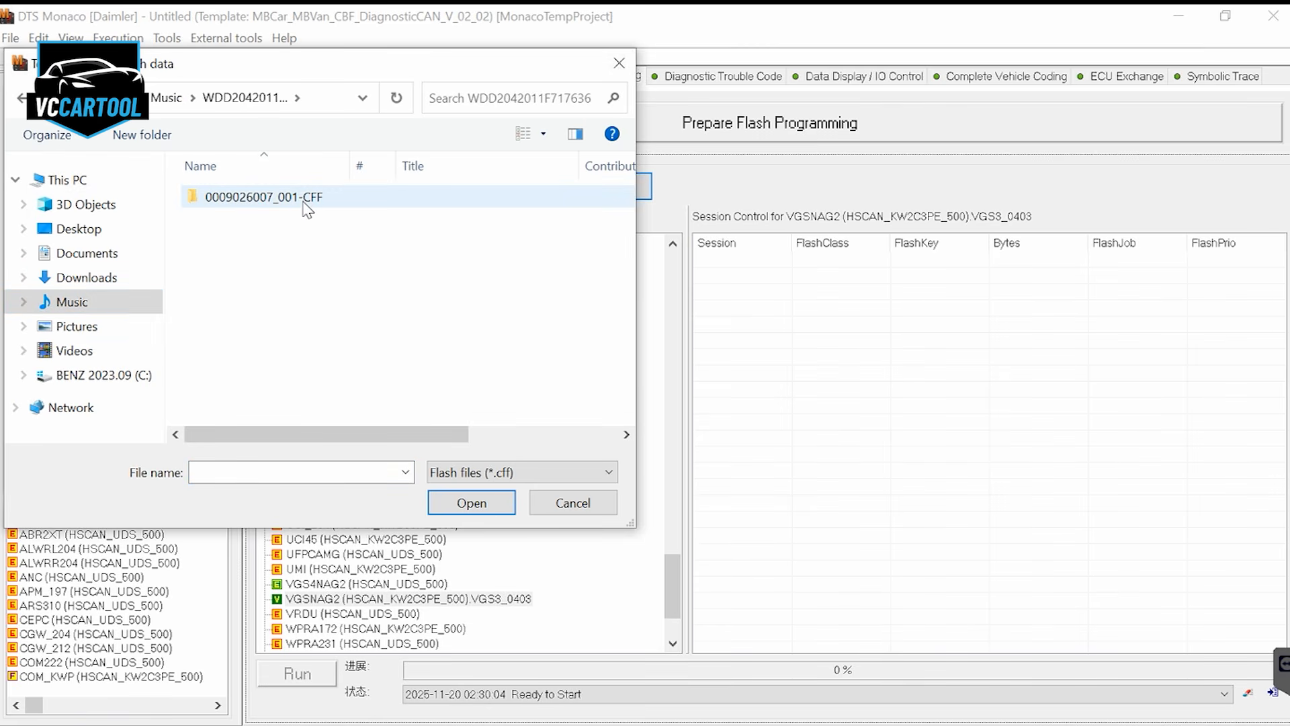
click(306, 209)
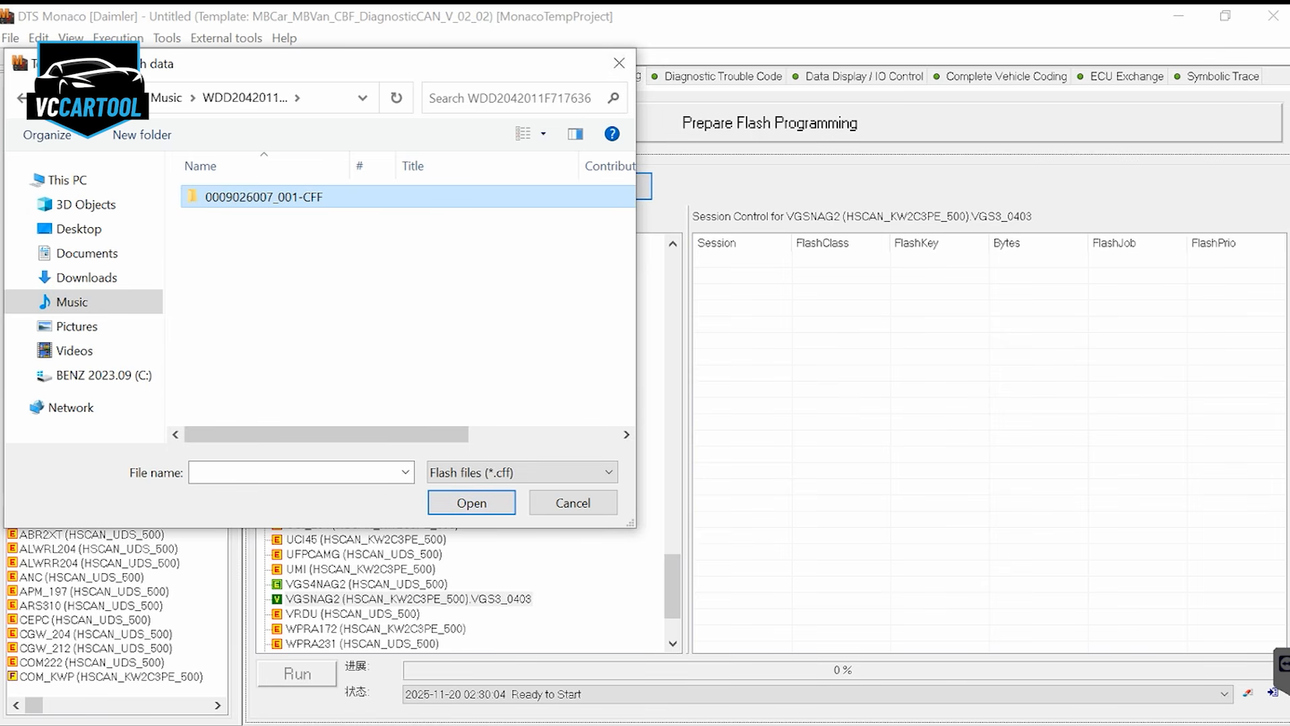
key(F2)
key(End)
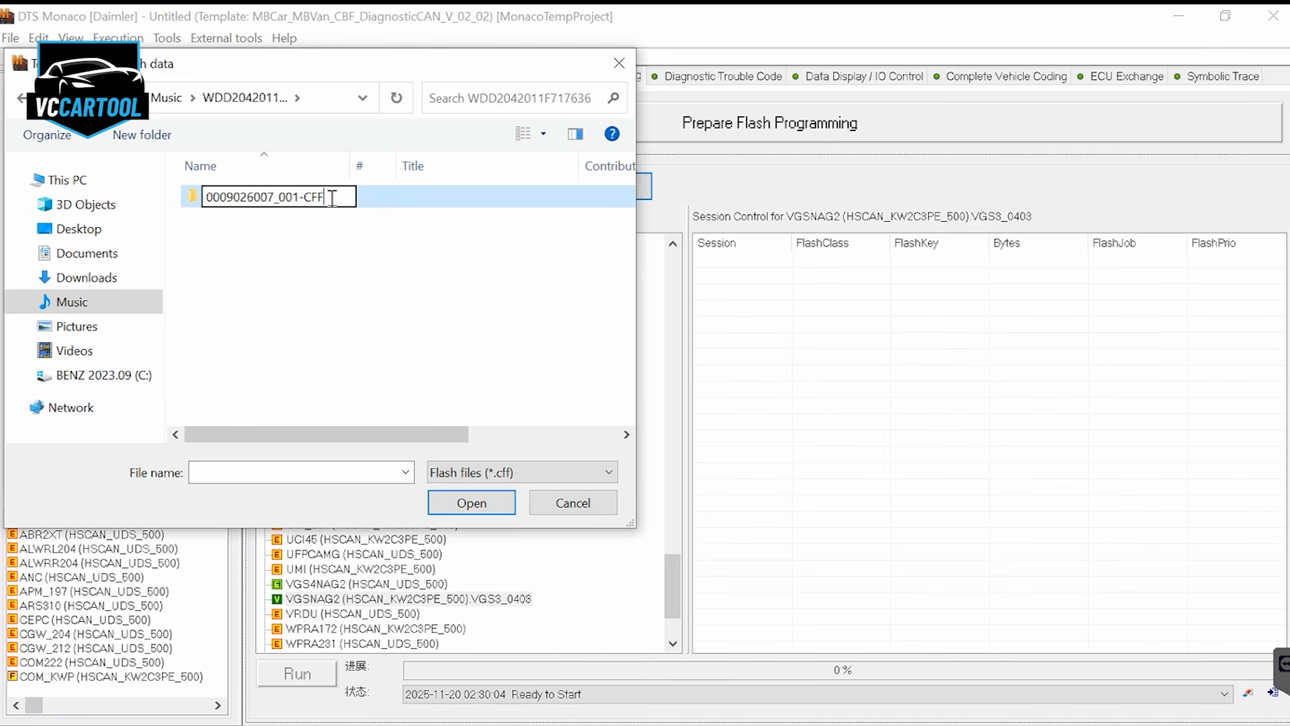
key(Return)
key(Return)
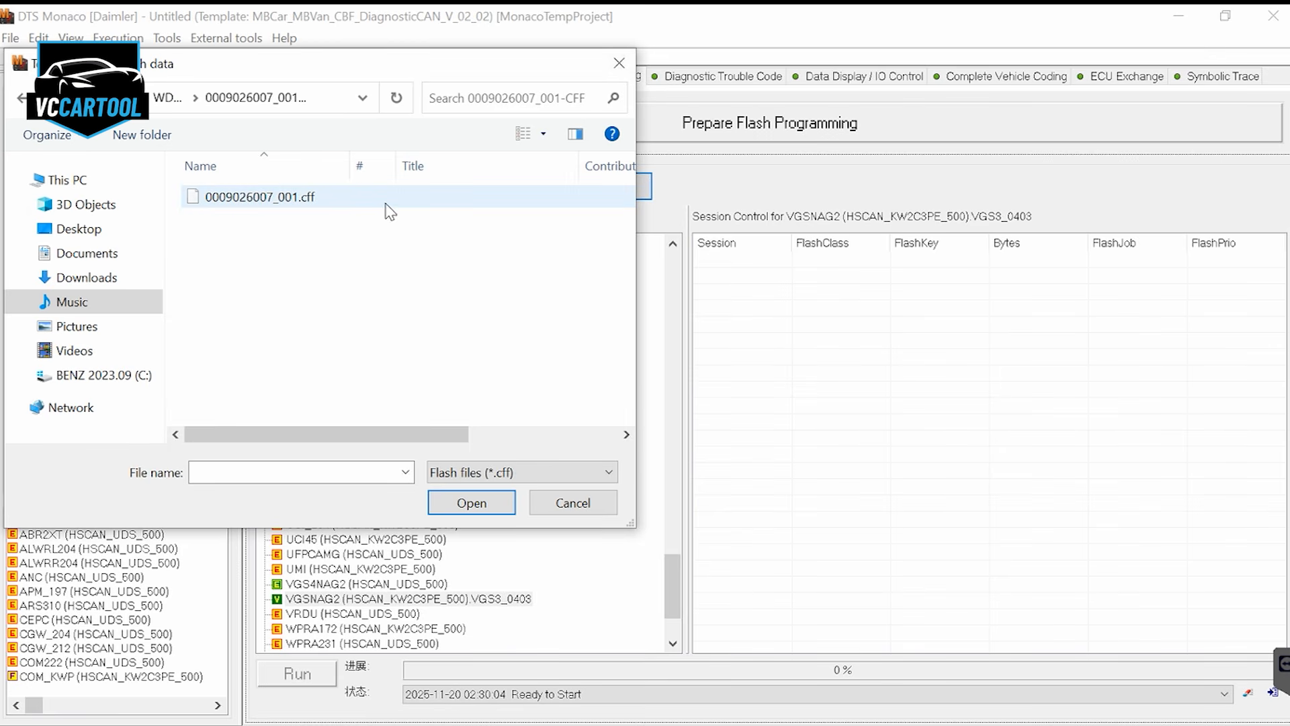
click(363, 202)
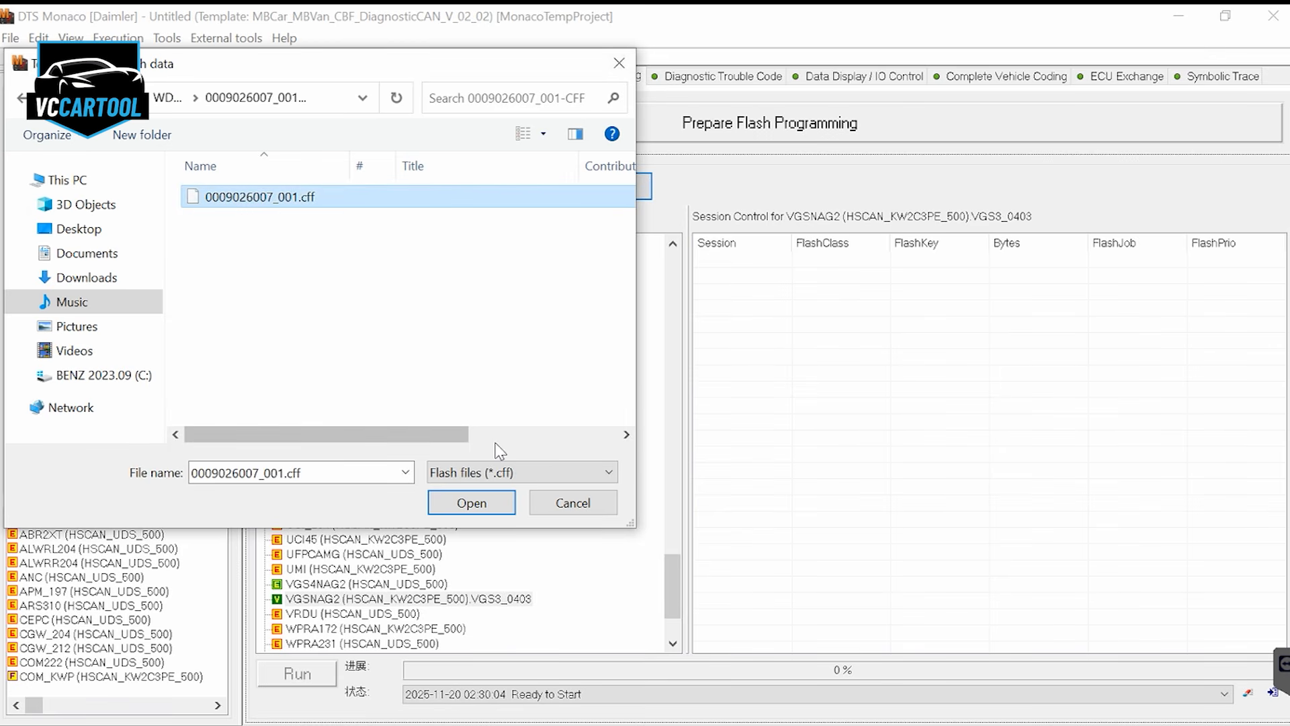
click(471, 503)
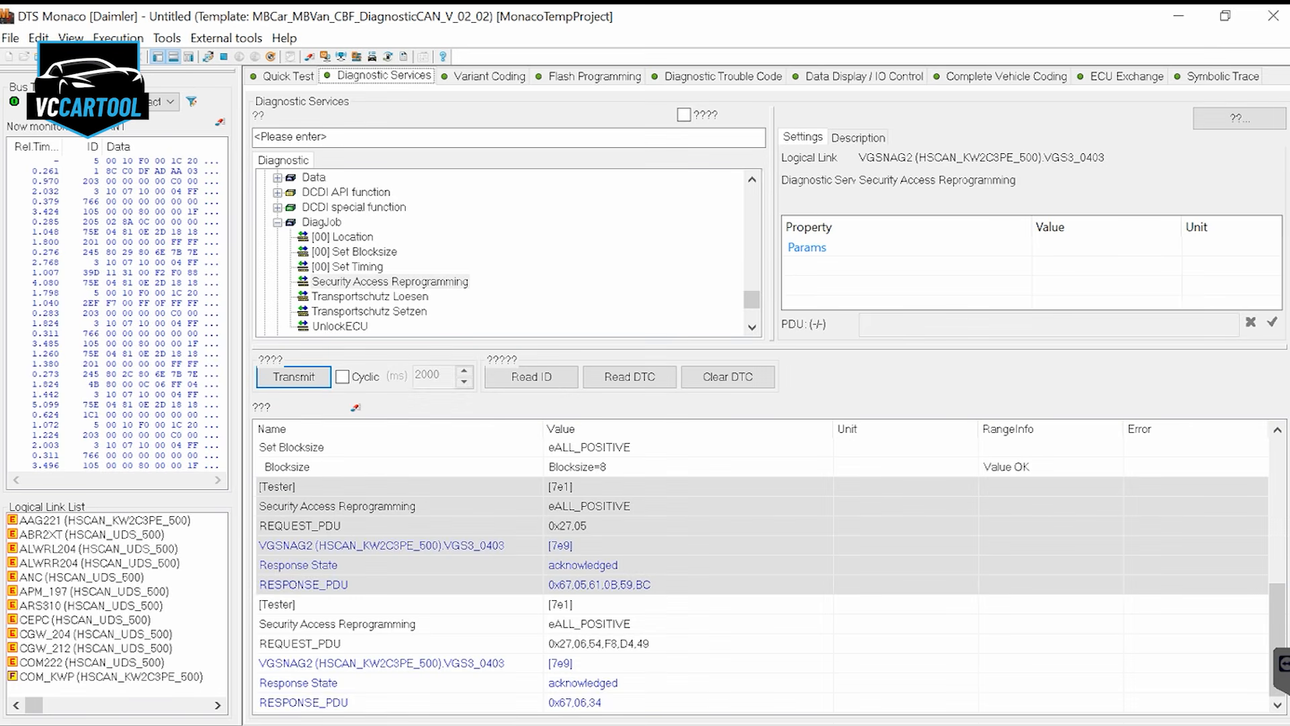
Run the functional and physical ECU Flash Reprogramming Session services on VGSNAG2 in Diagnostic Services
scroll(381, 282, down, 2)
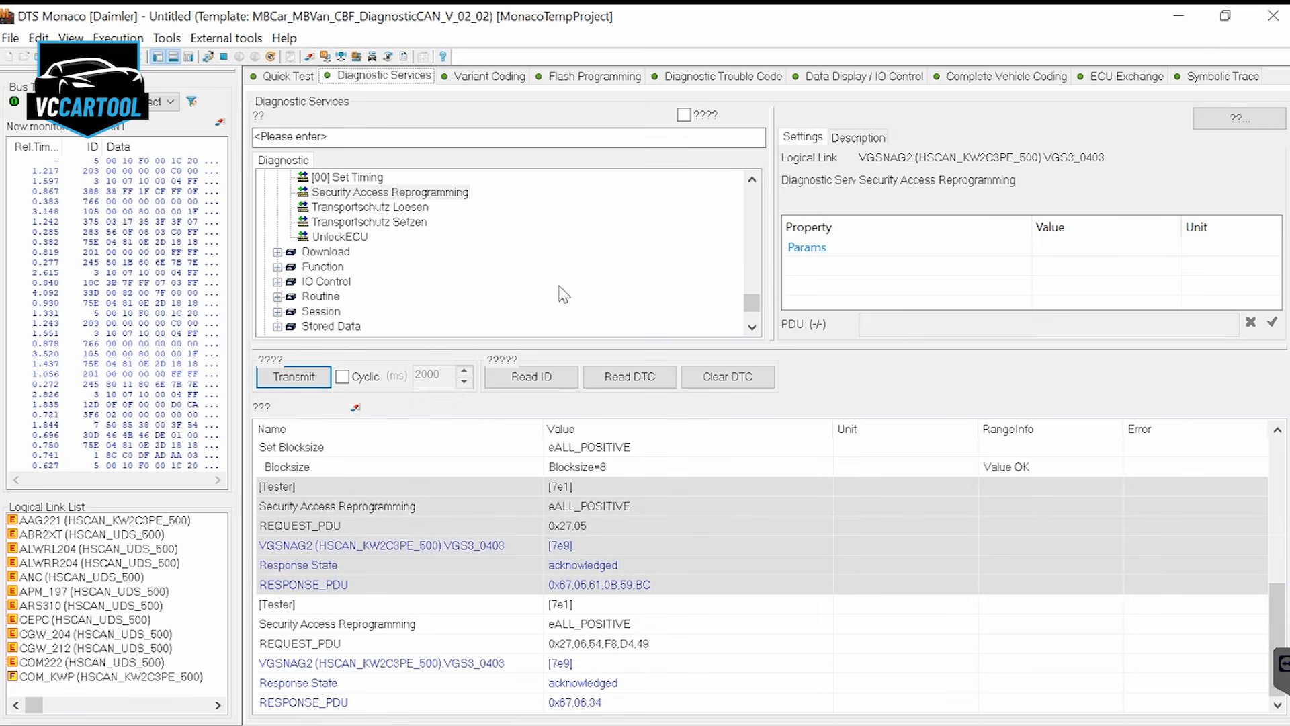
click(276, 311)
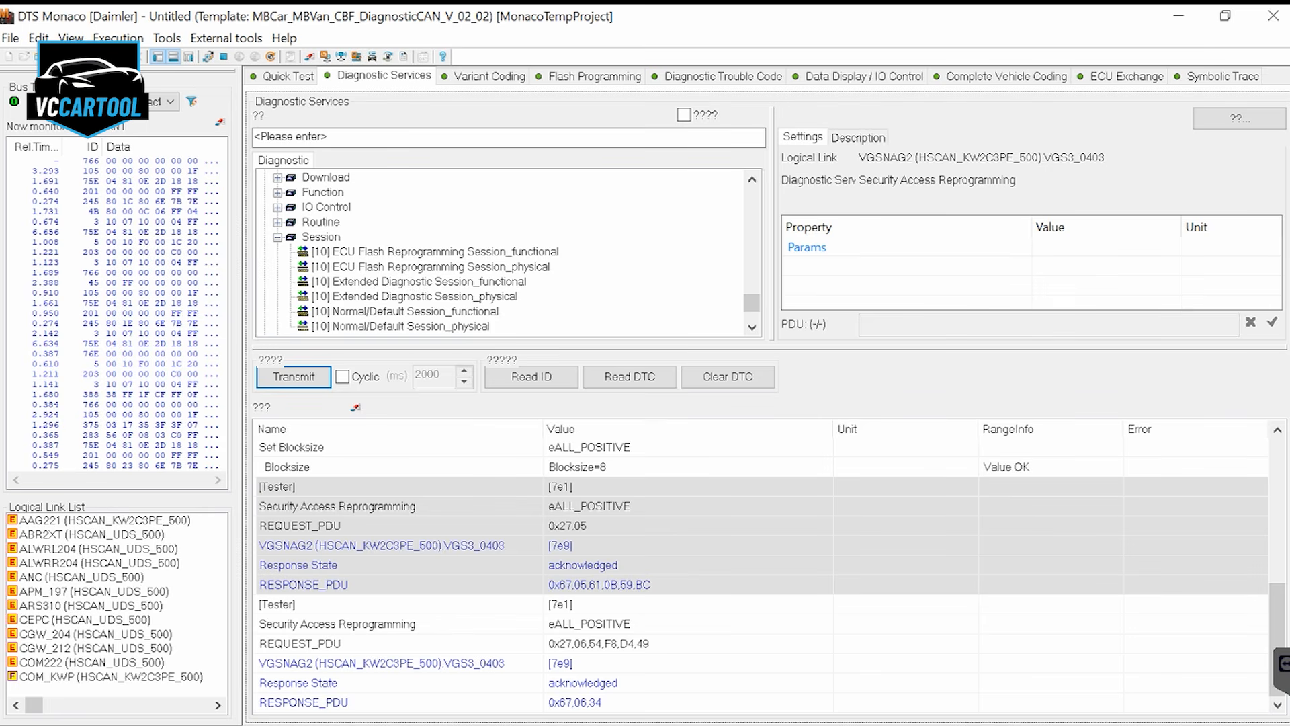
double_click(541, 267)
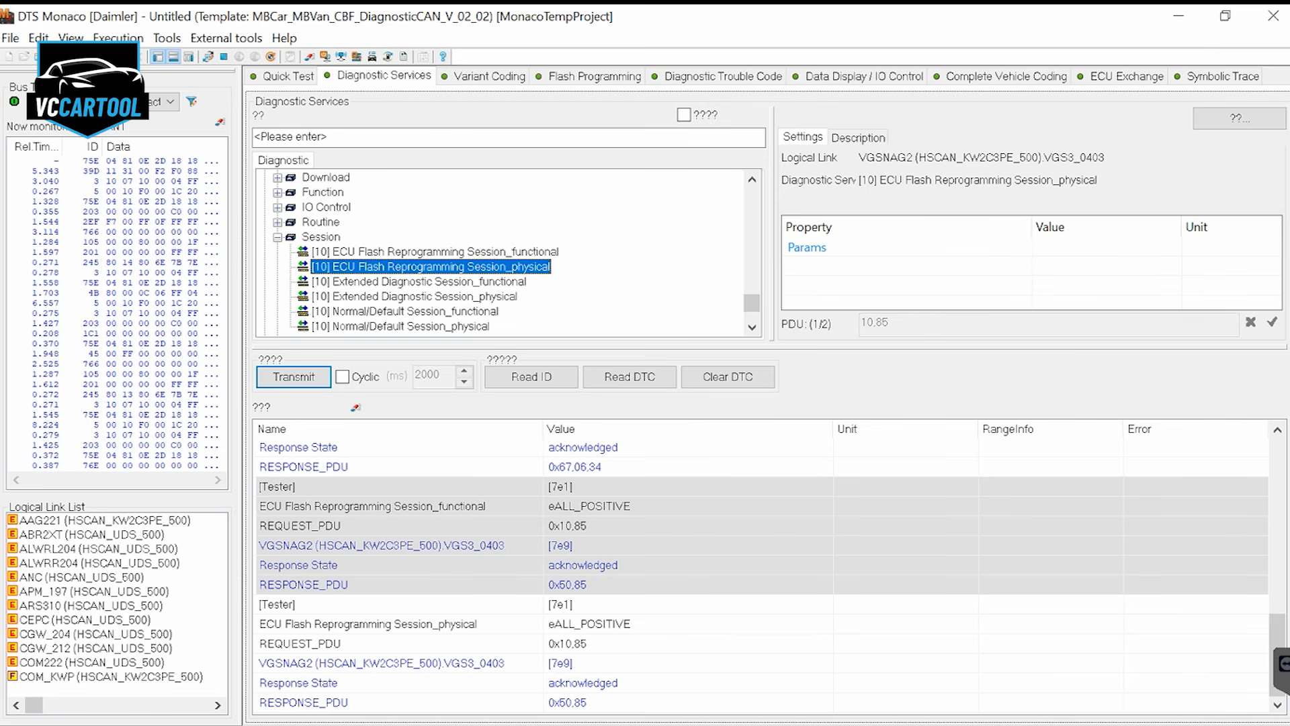
click(436, 252)
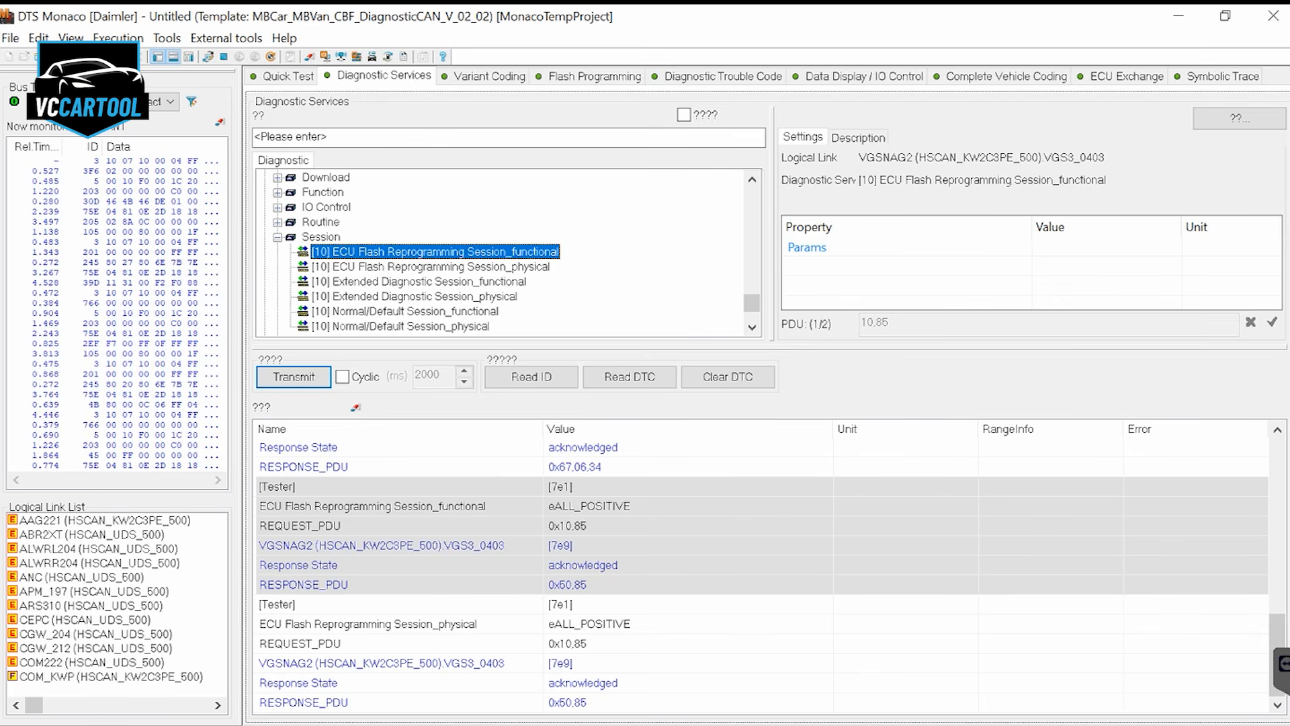
click(363, 267)
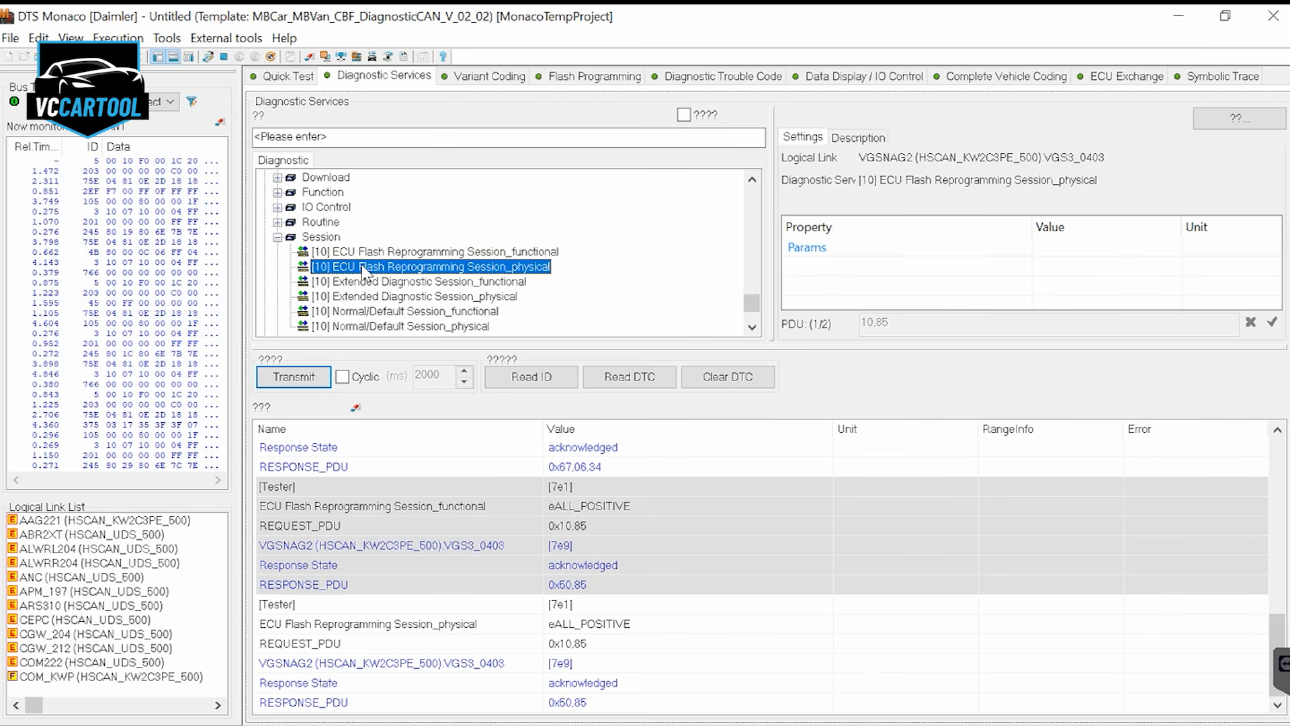
click(292, 377)
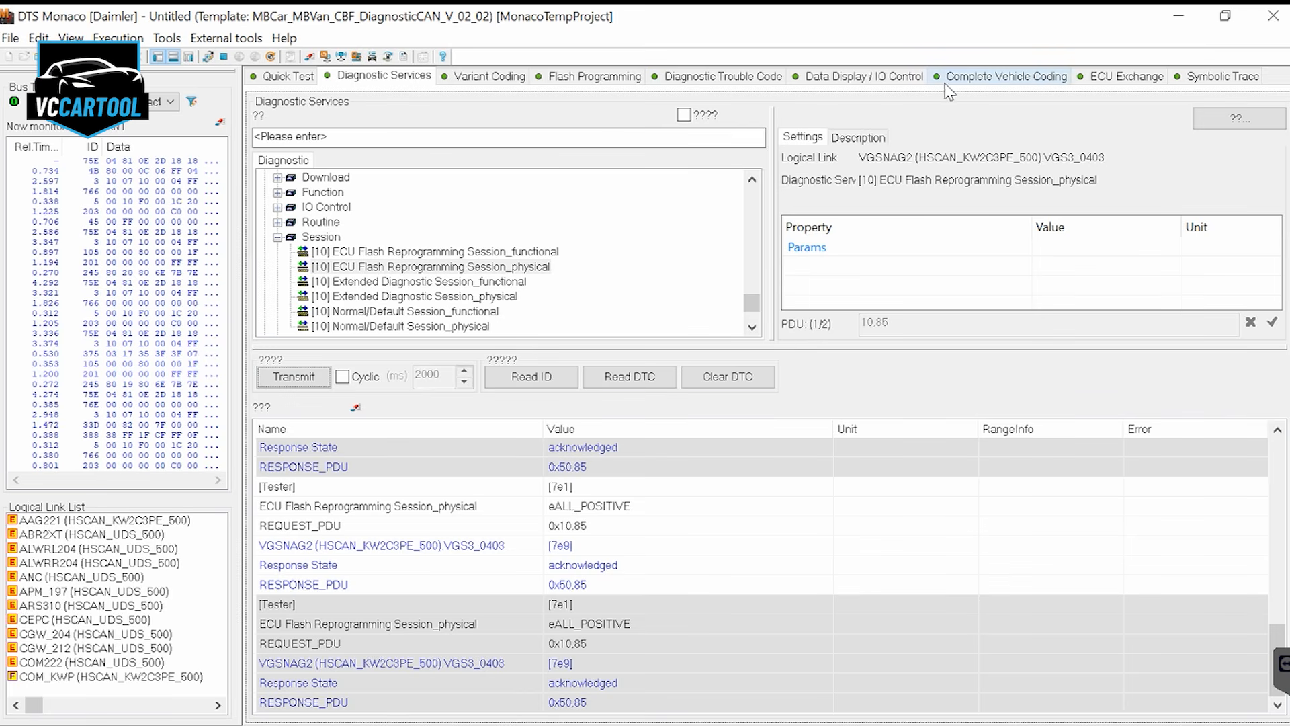
click(595, 76)
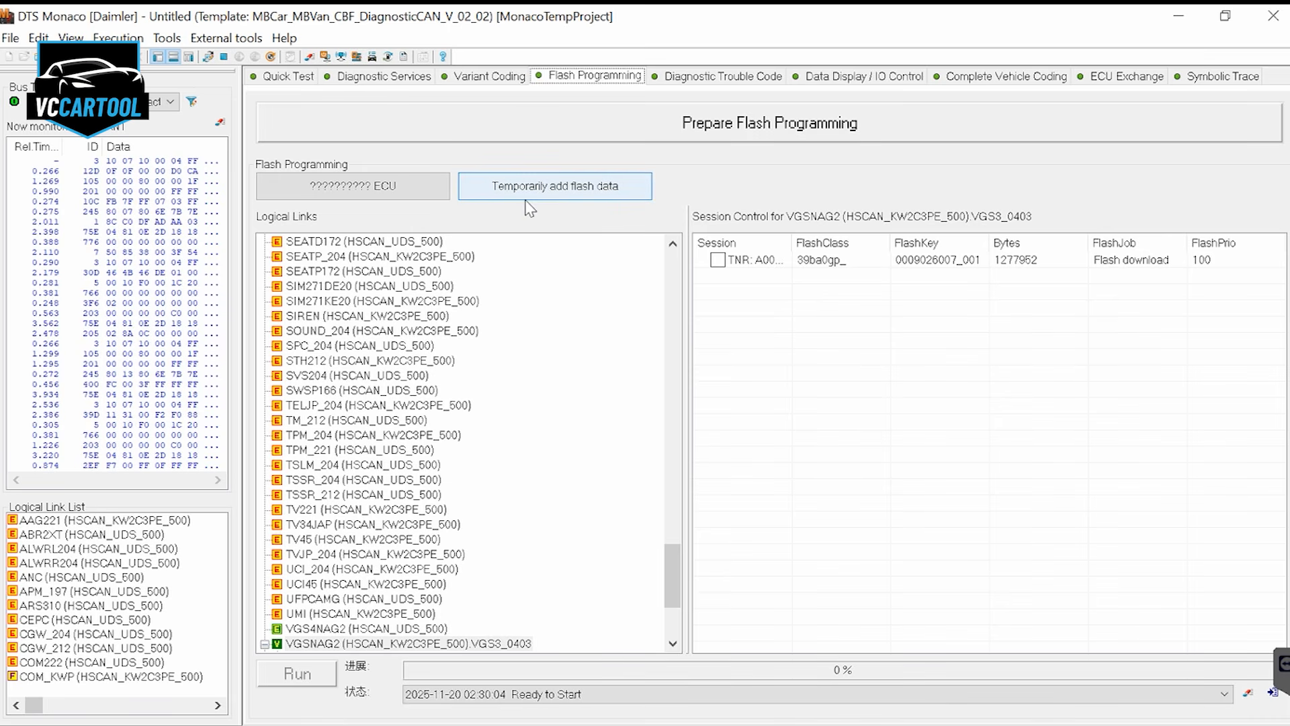
click(733, 262)
click(718, 260)
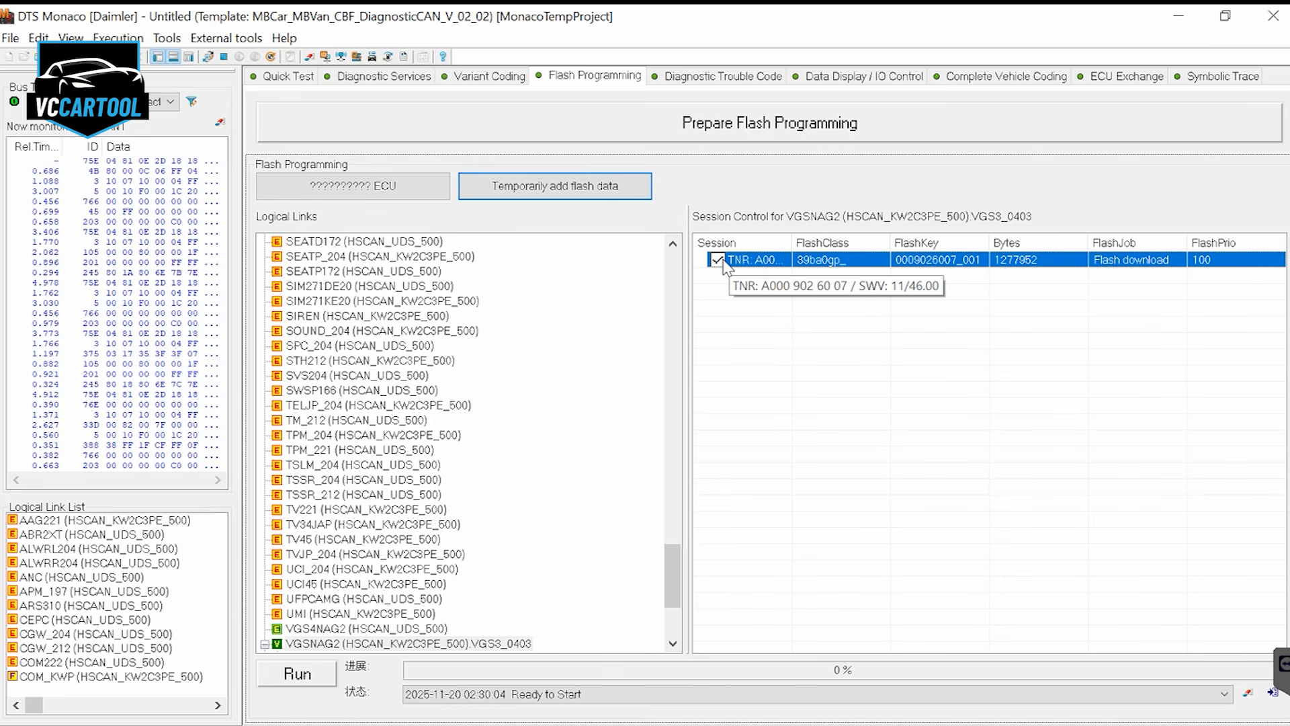
click(300, 676)
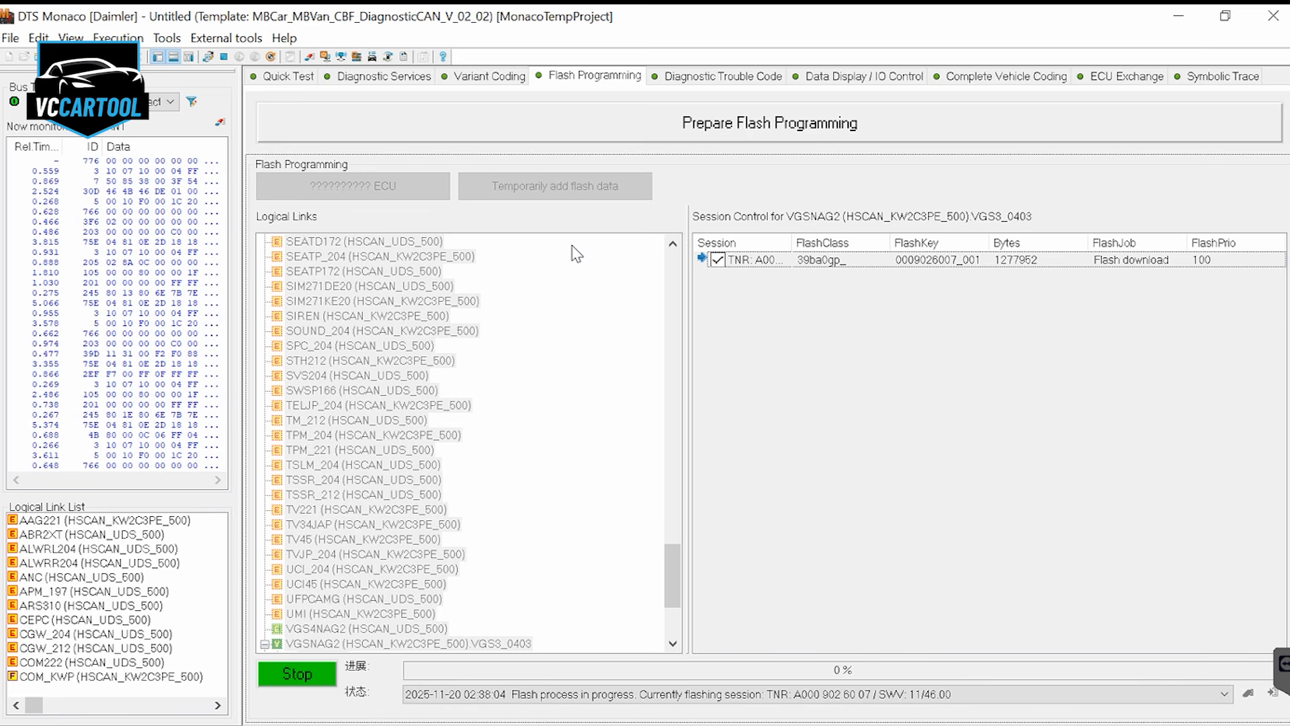
Cancel the running VGSNAG2 flash process and check the flash status log
click(316, 675)
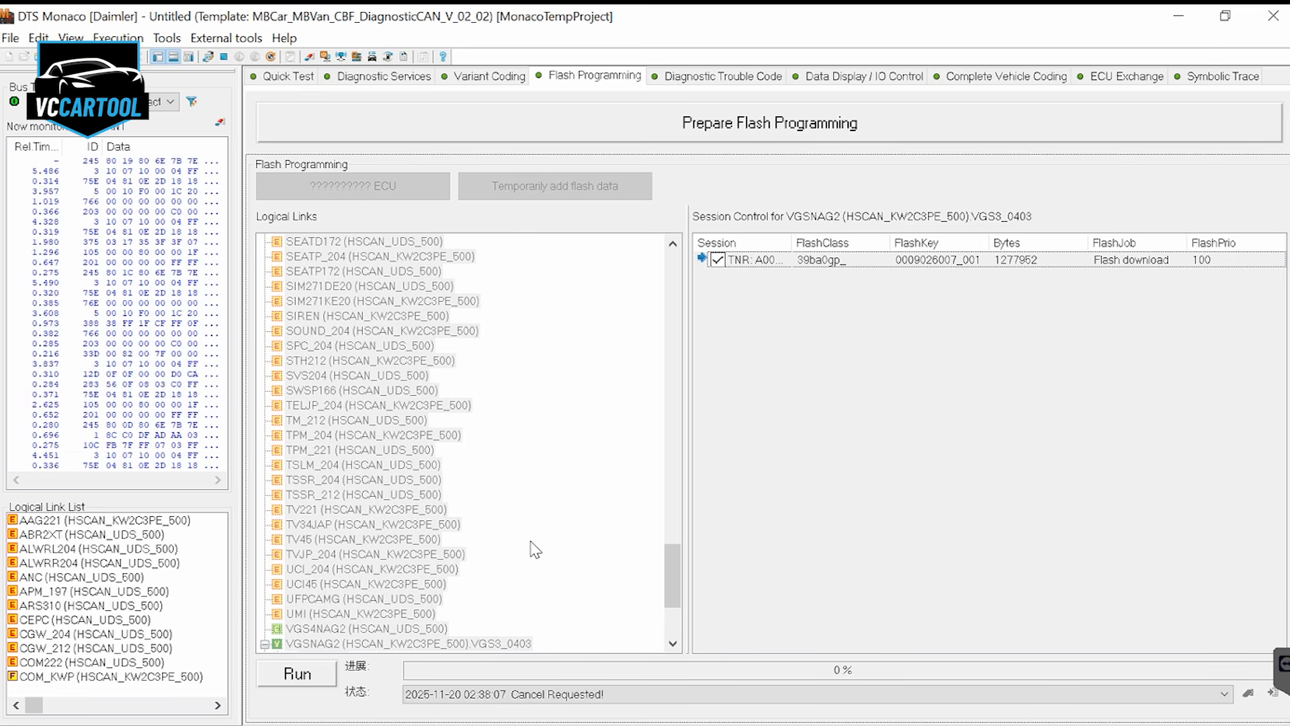
click(566, 695)
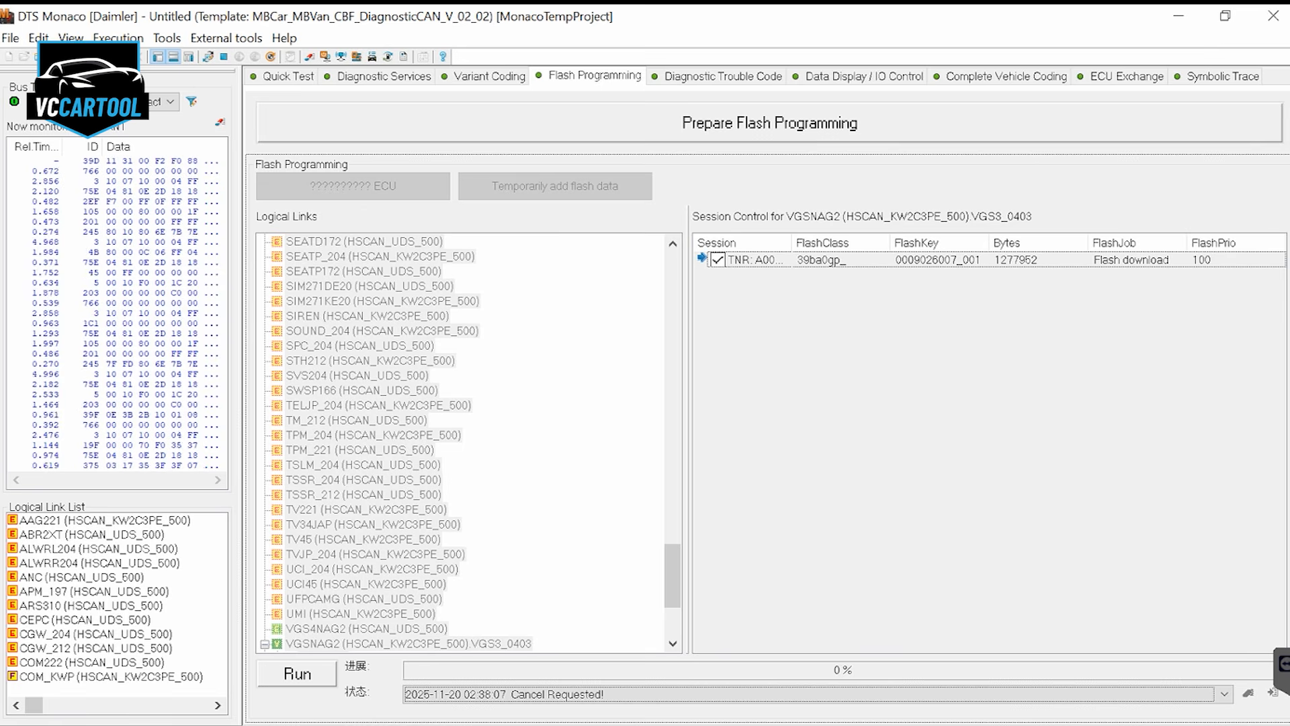